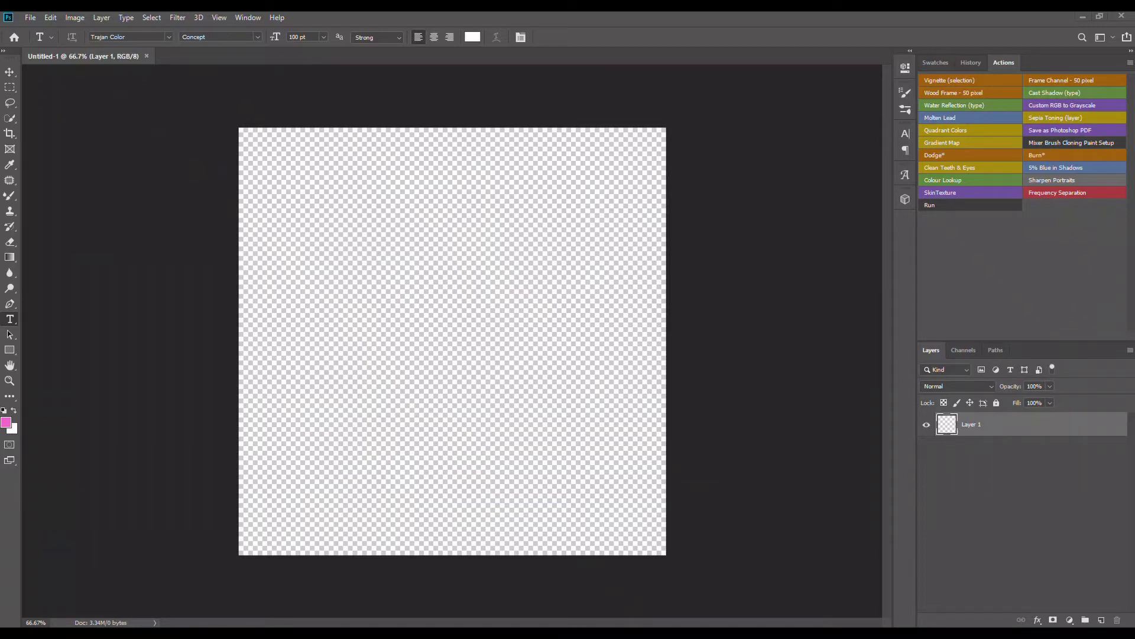
Place the Instagram logo PNG, scale it to about 12%, and position it left of centre
click(337, 398)
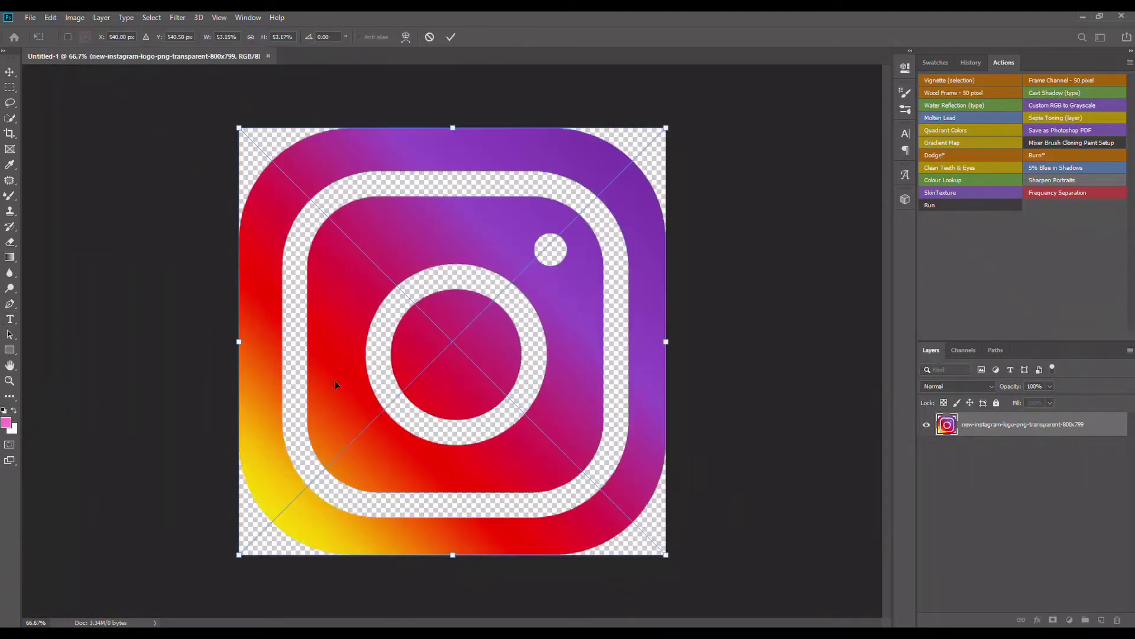
drag(666, 555, 332, 219)
drag(282, 178, 295, 329)
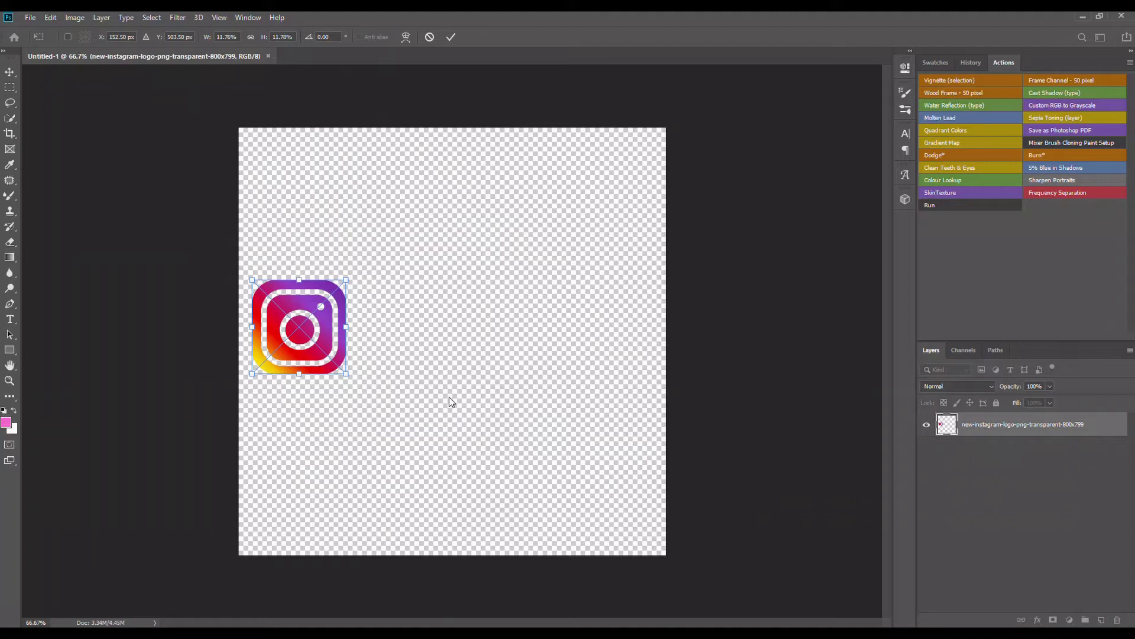
Draw a black 931 × 194 px rectangle extending right from the logo at 49% opacity
click(9, 350)
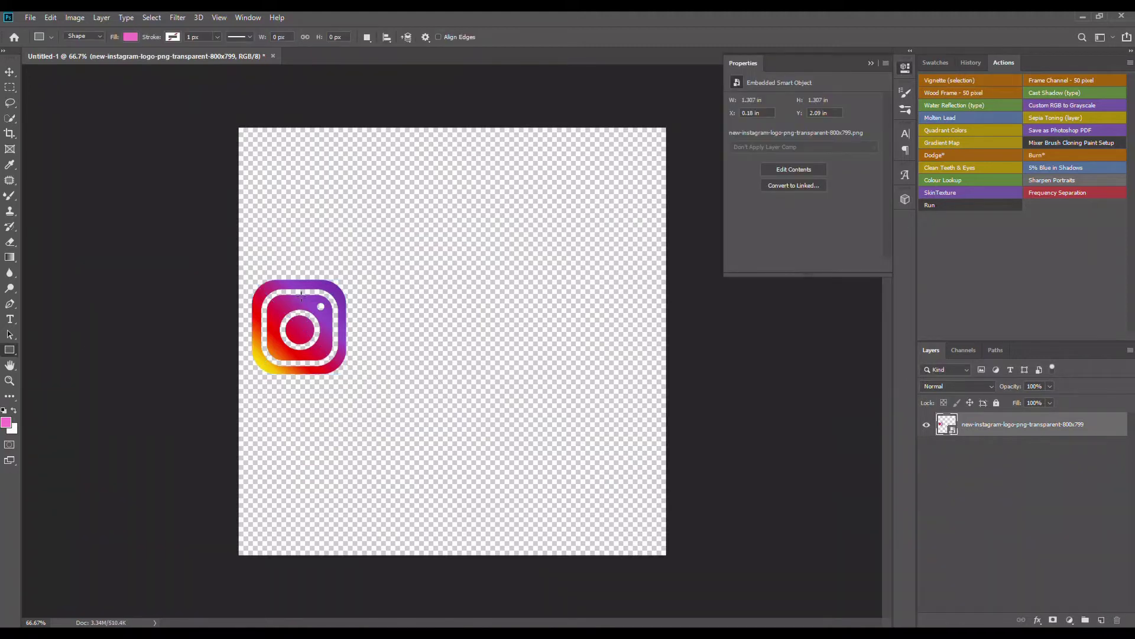
drag(293, 289, 661, 365)
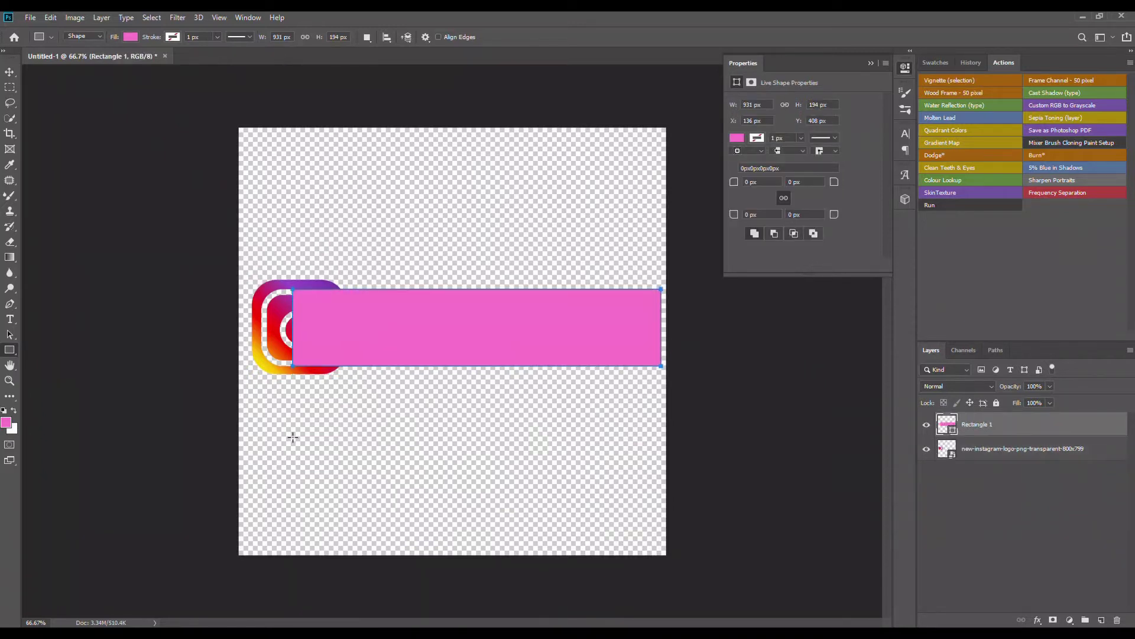
click(737, 139)
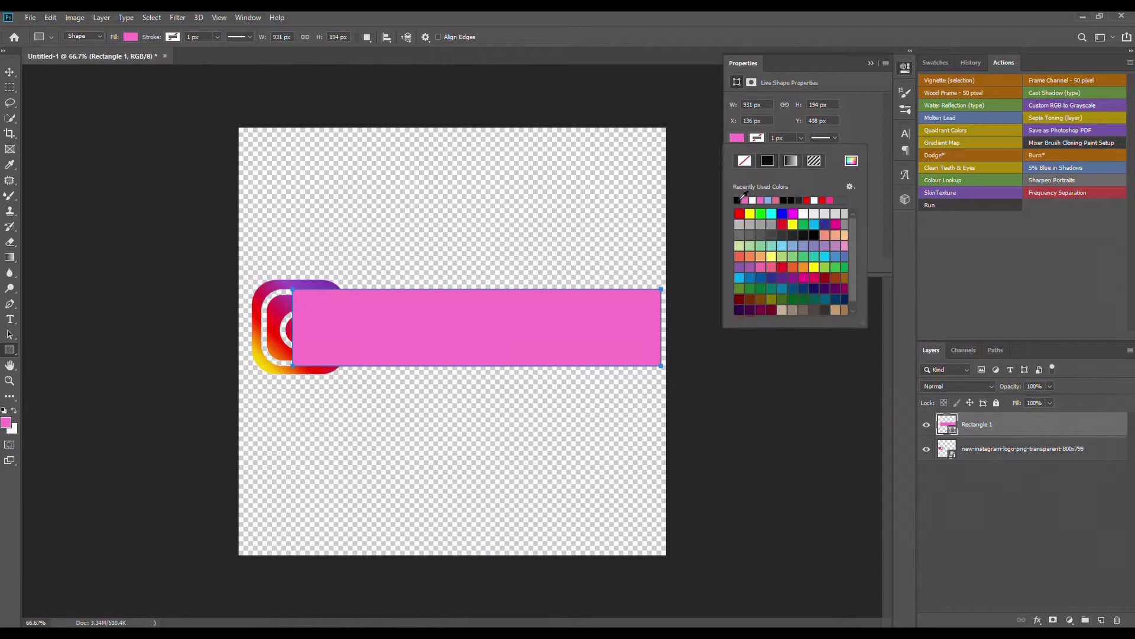
click(737, 199)
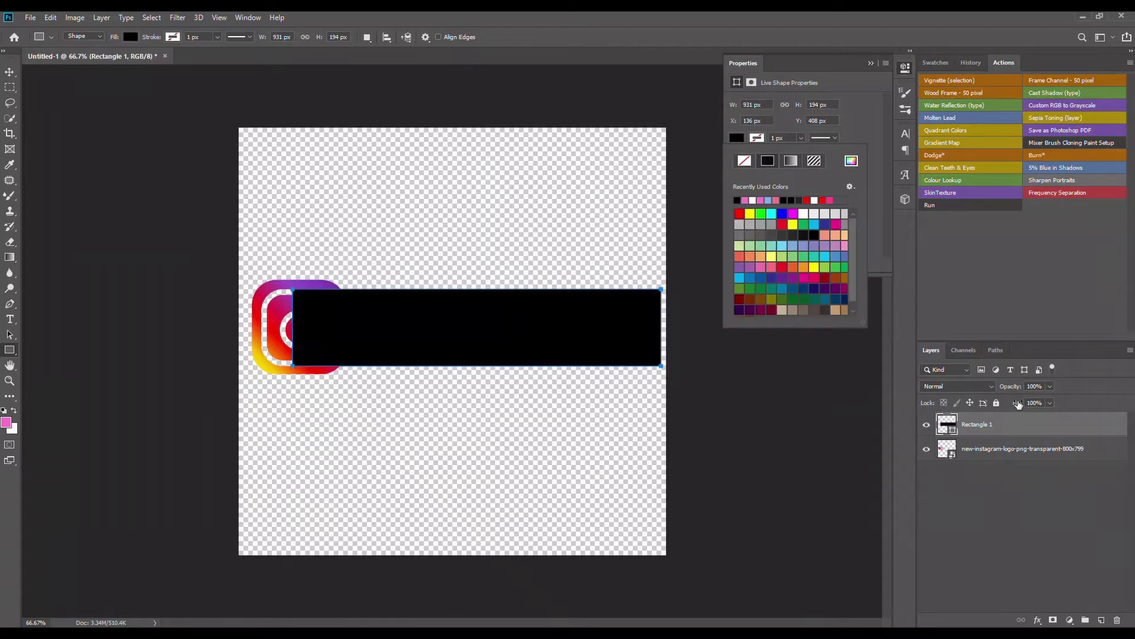
drag(1012, 387, 984, 389)
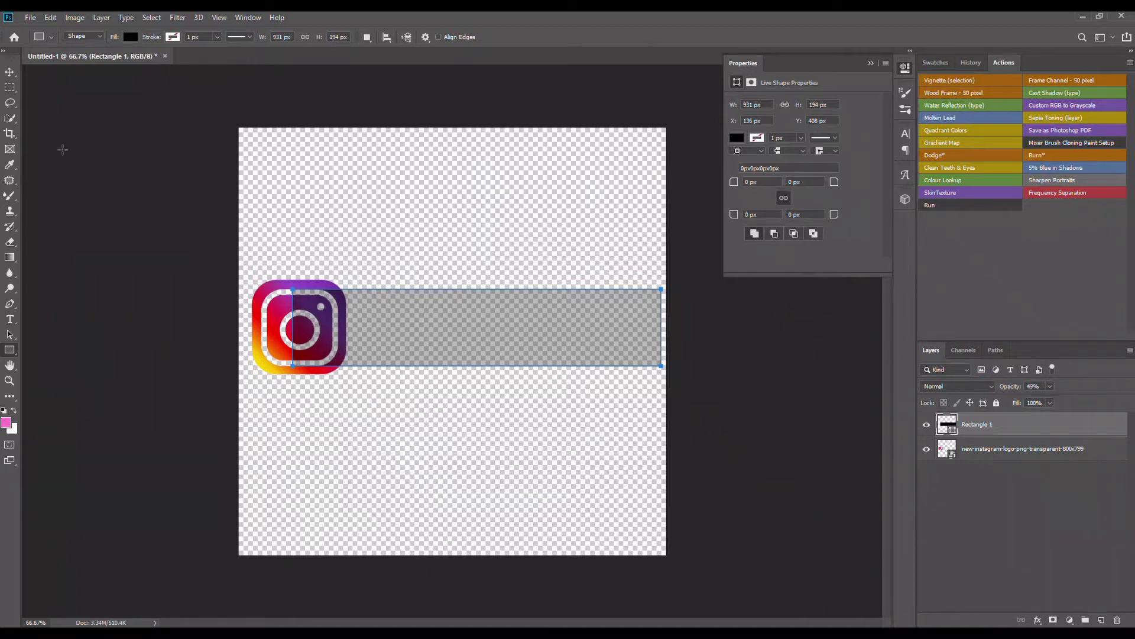
Free-transform the bar path, skewing its bottom-right corner inward for an angled right end
click(50, 17)
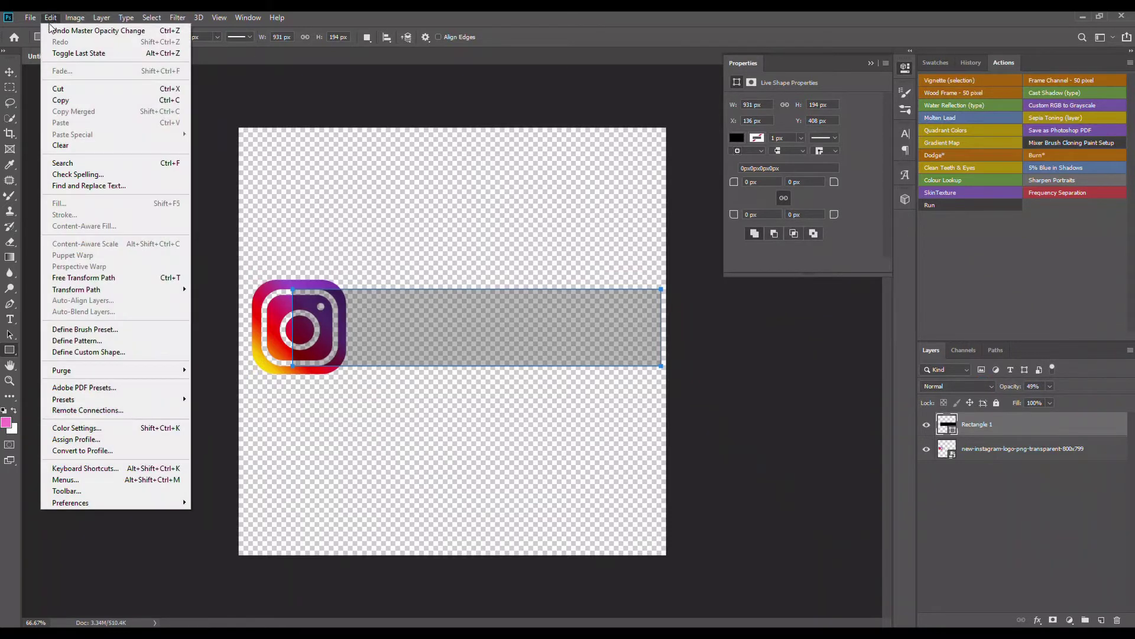
click(109, 277)
drag(432, 335, 436, 331)
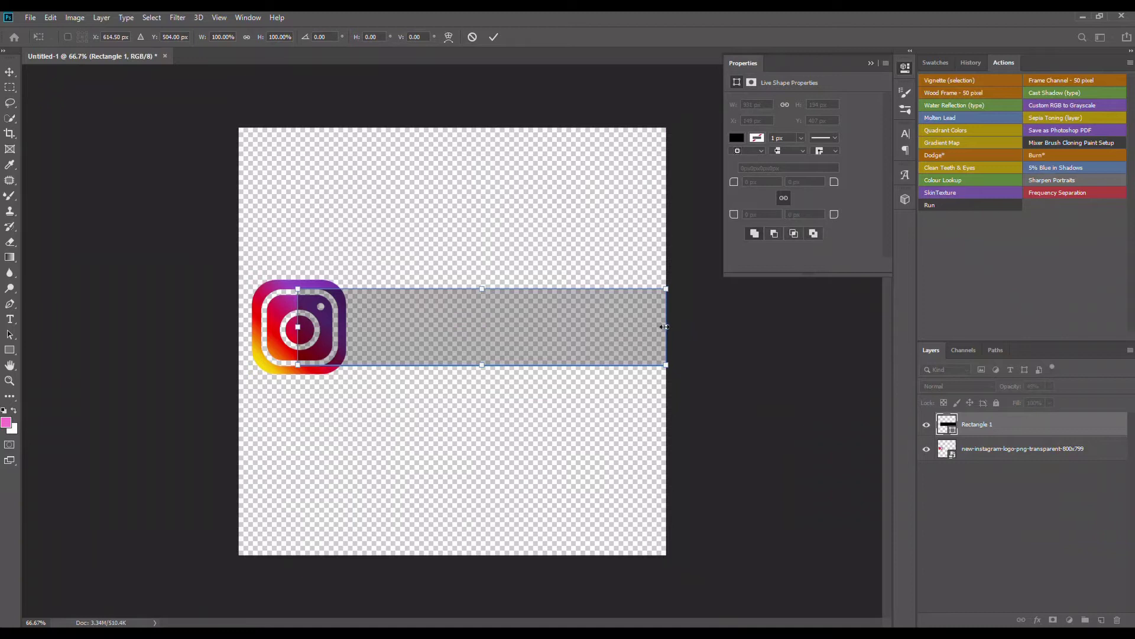
drag(660, 326, 660, 326)
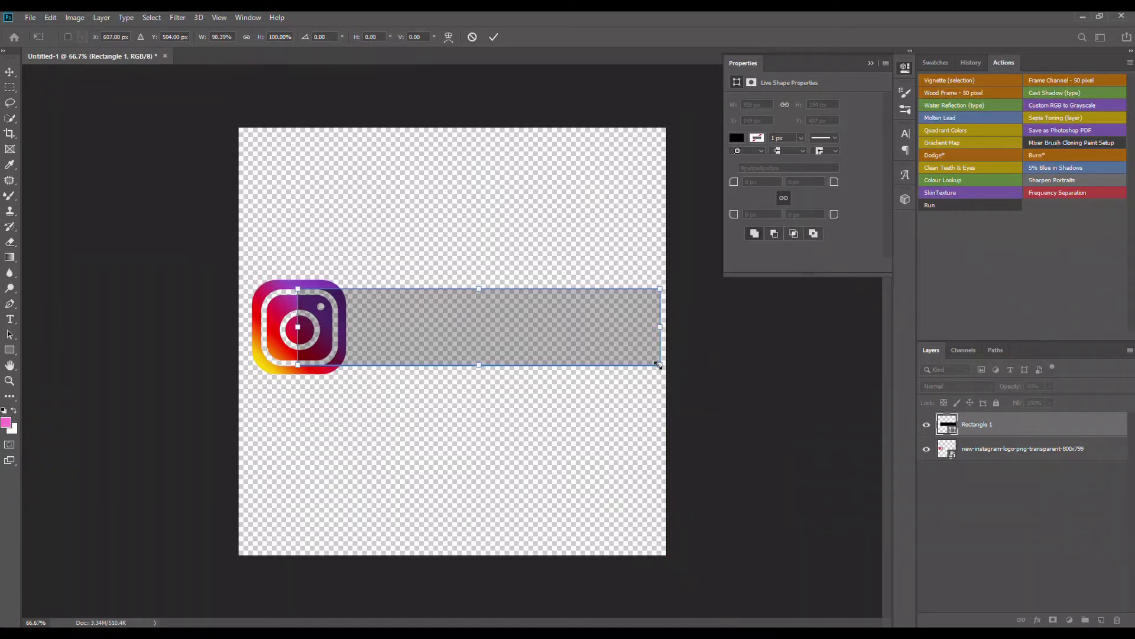
drag(658, 365, 592, 367)
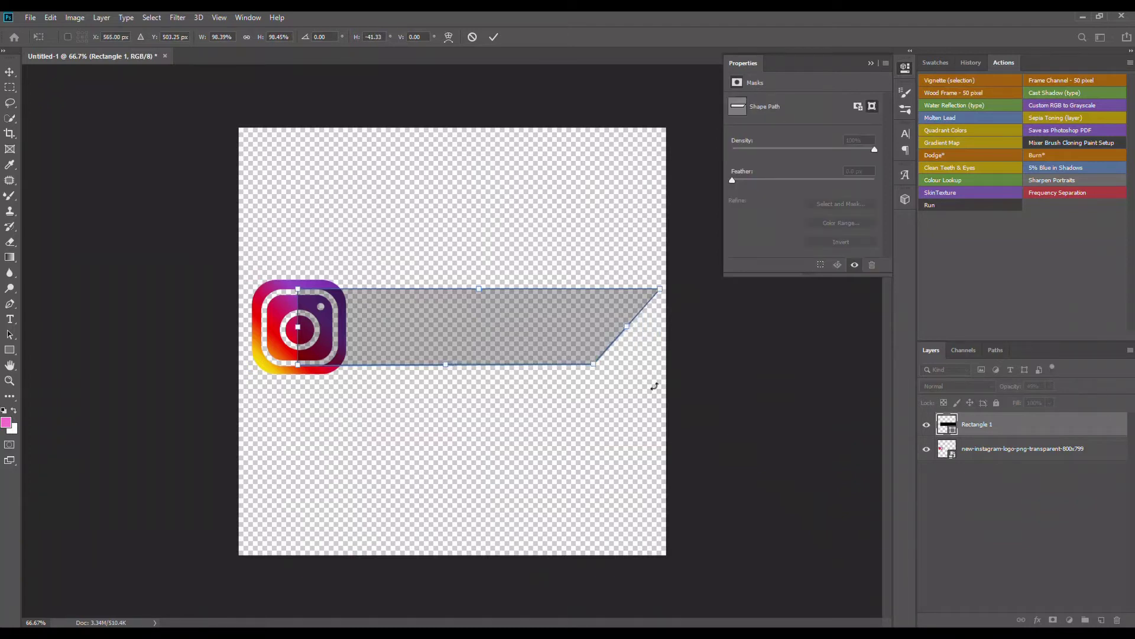
click(816, 430)
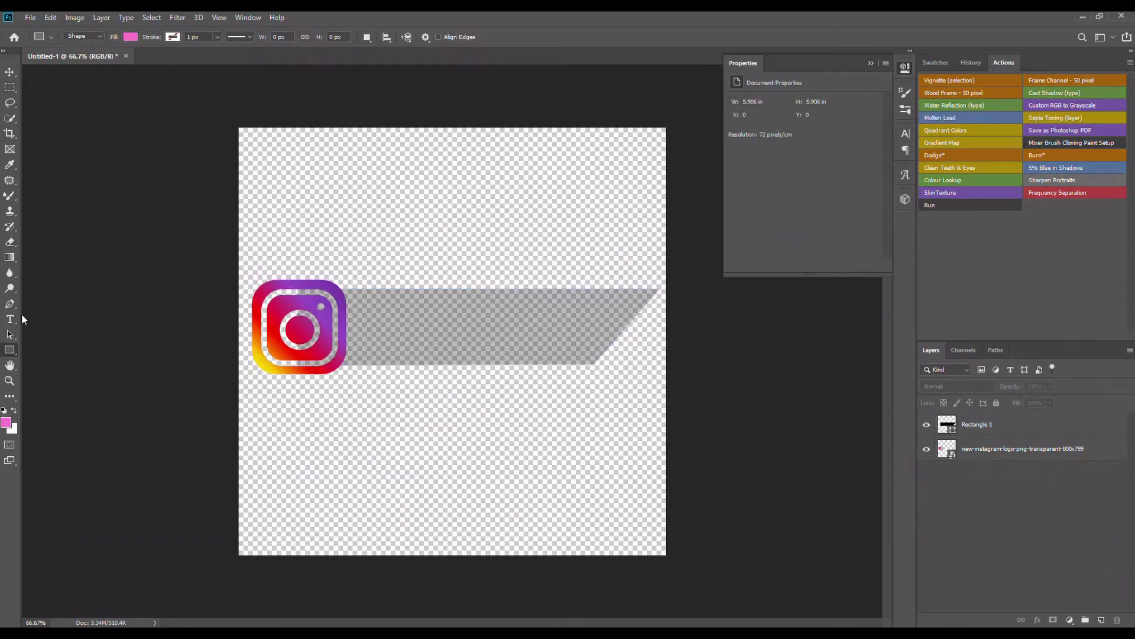
Add white OCIMAGING text at 48 pt in the Blocker font across the banner bar
click(9, 318)
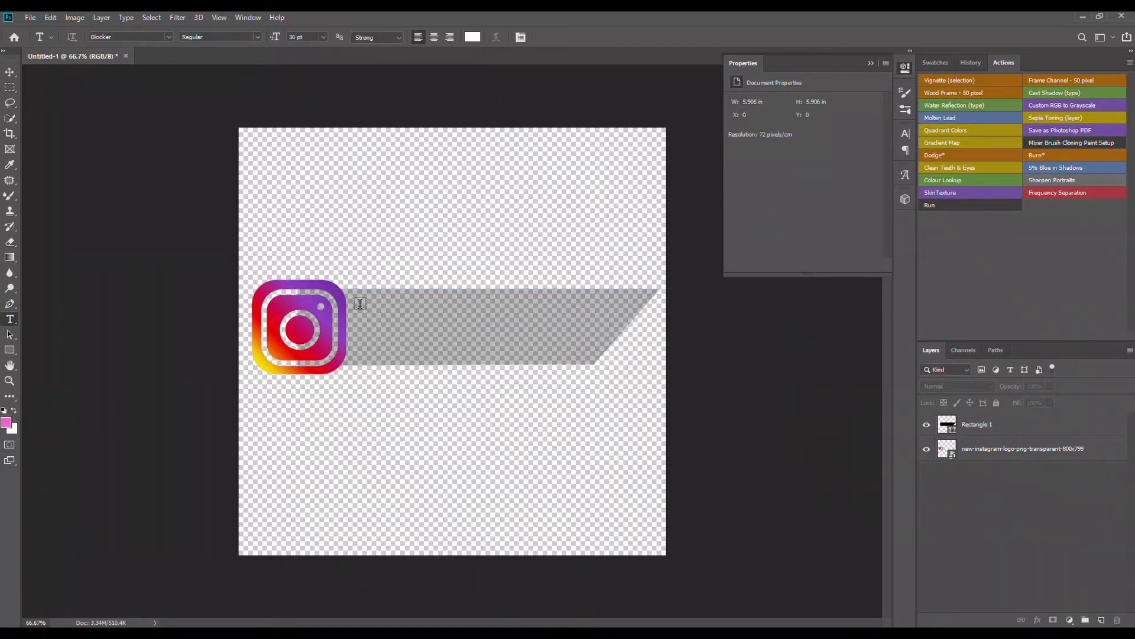
drag(356, 300, 596, 357)
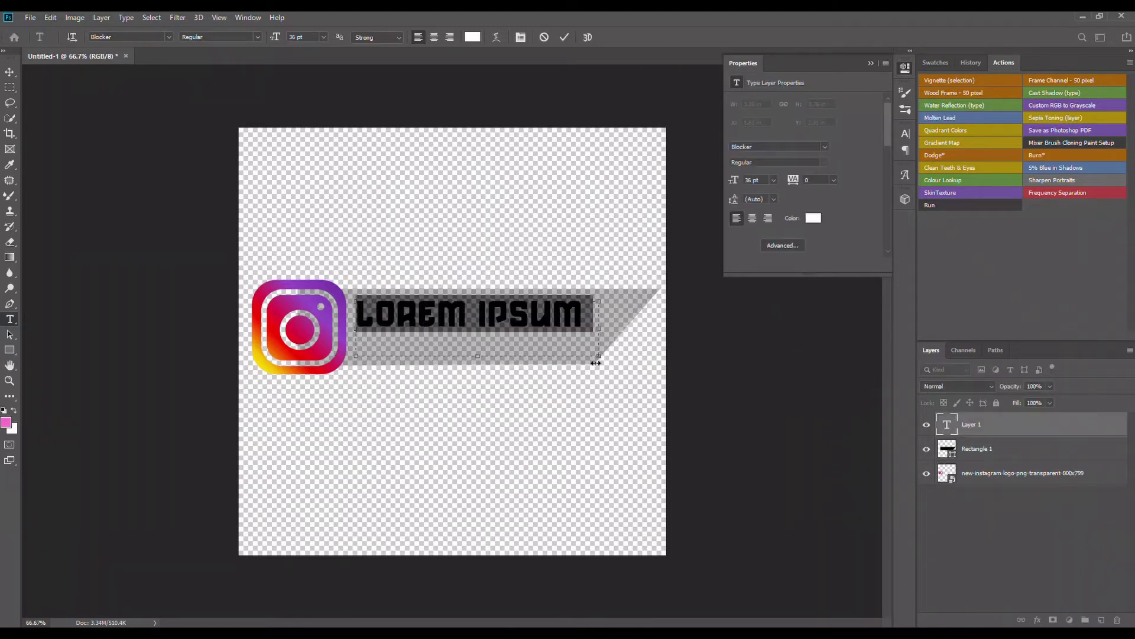
key(BackSpace)
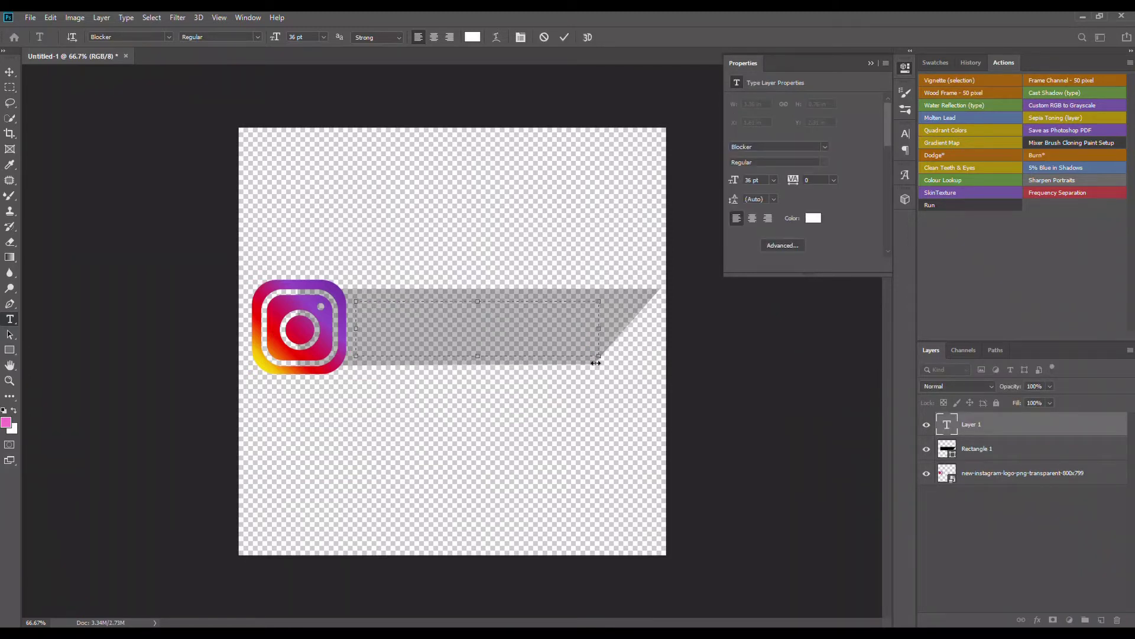
text(O CIMAGING)
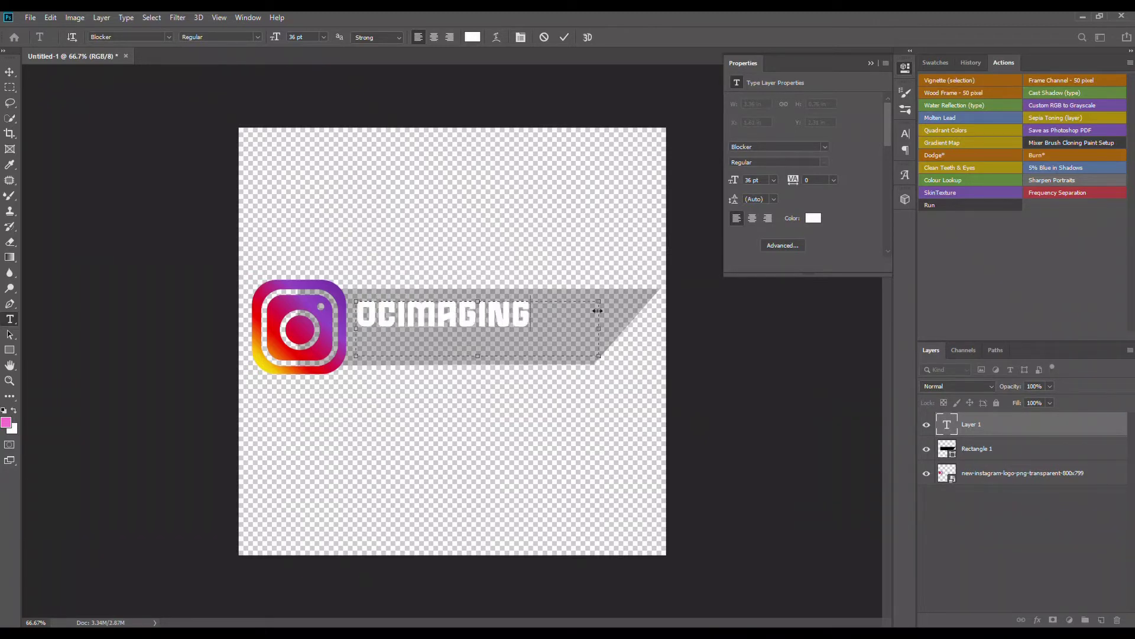
drag(585, 374, 586, 385)
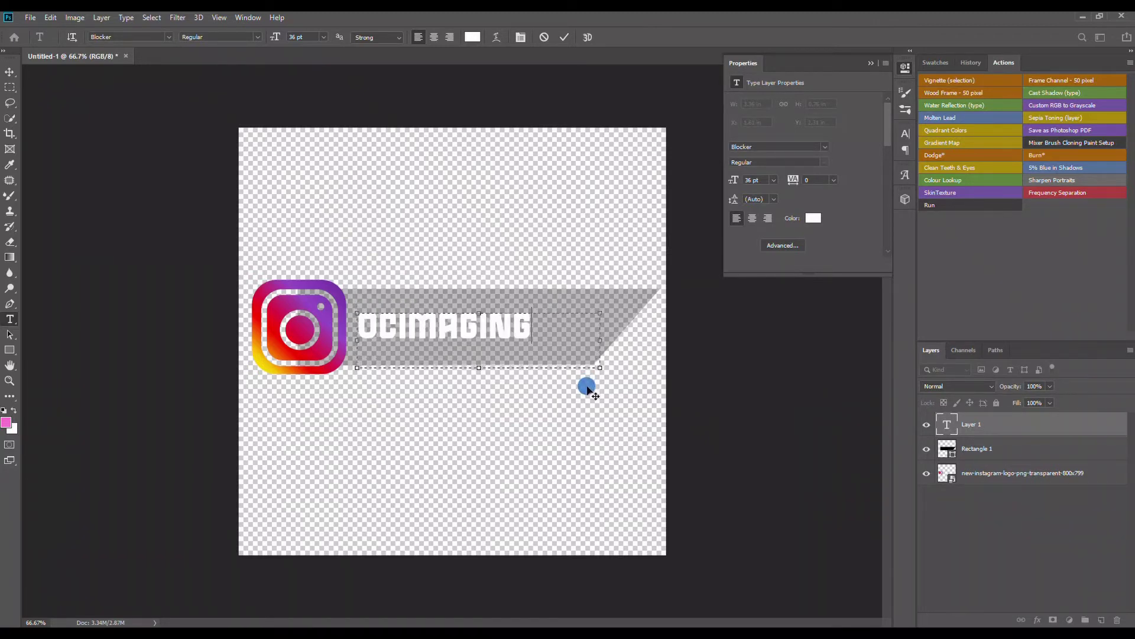
drag(602, 340, 620, 340)
drag(544, 329, 354, 322)
click(323, 38)
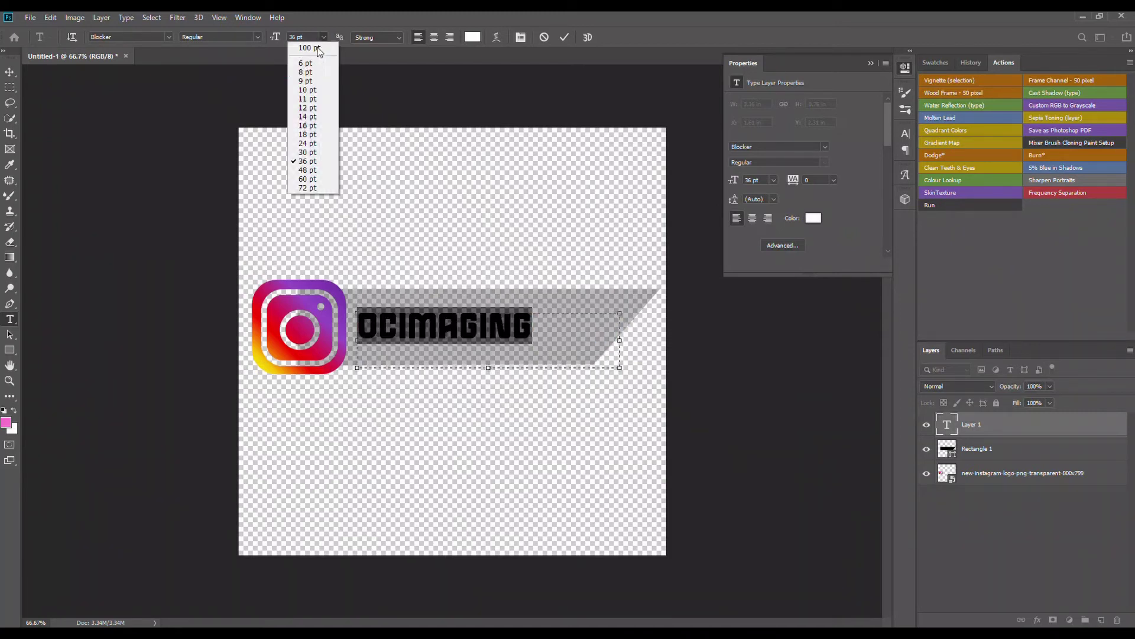
click(320, 170)
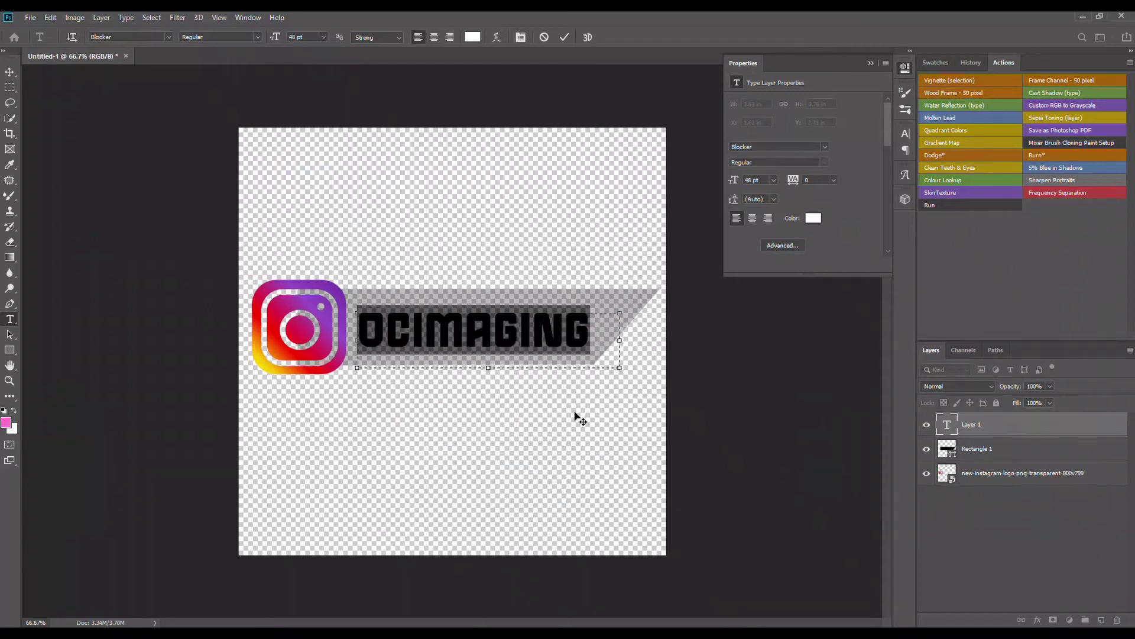
click(698, 330)
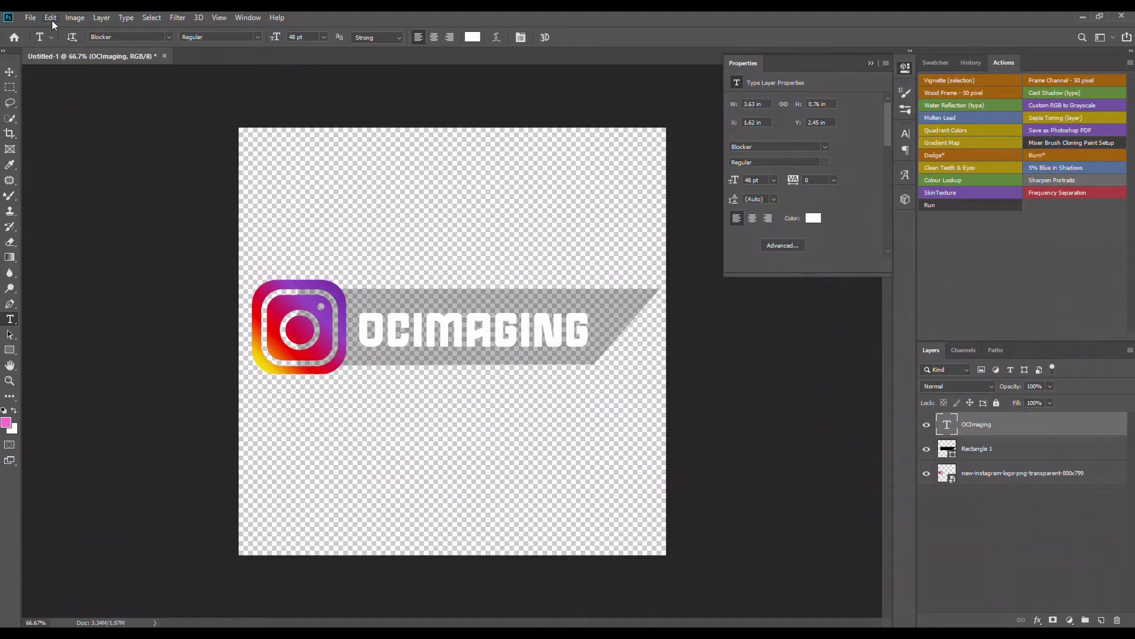
Save As the banner in PNG format under the file name Vido
click(34, 19)
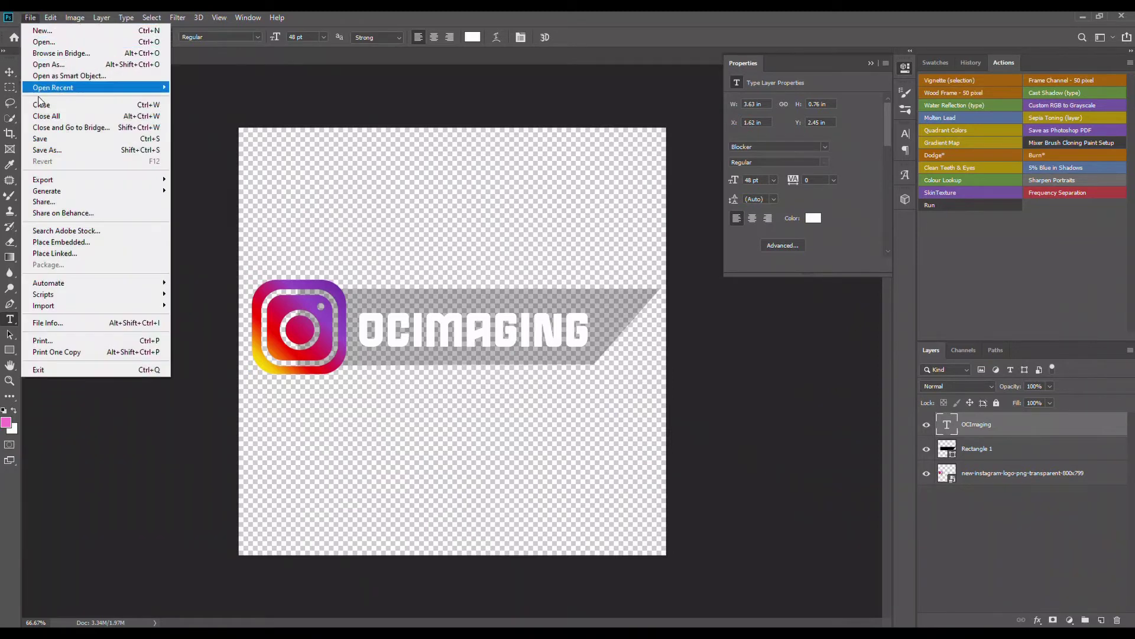
click(50, 150)
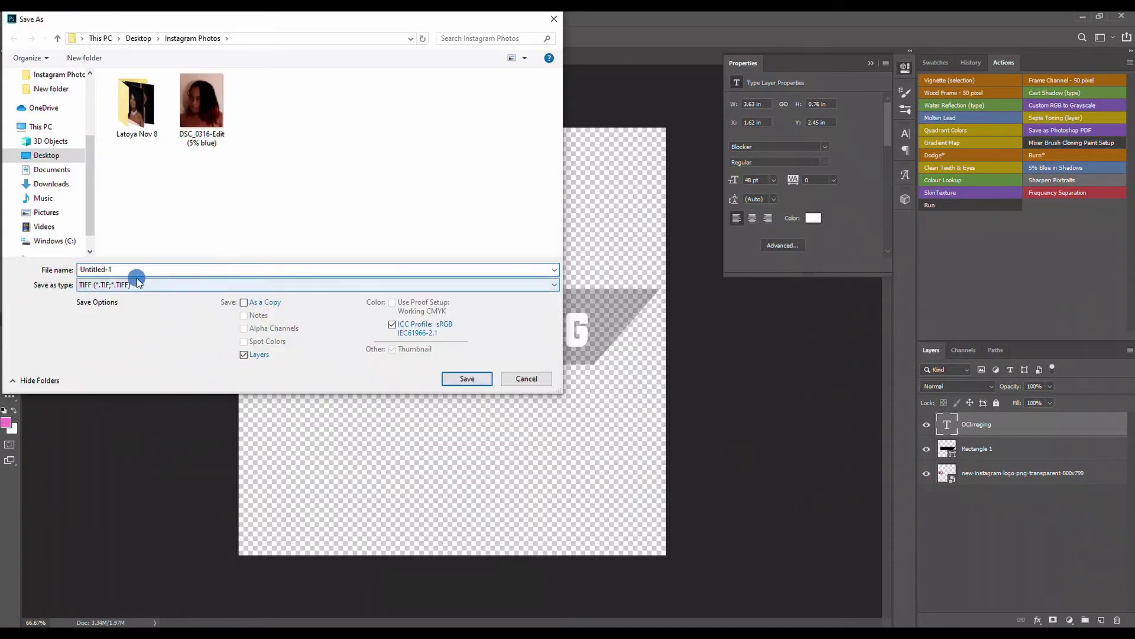
click(138, 284)
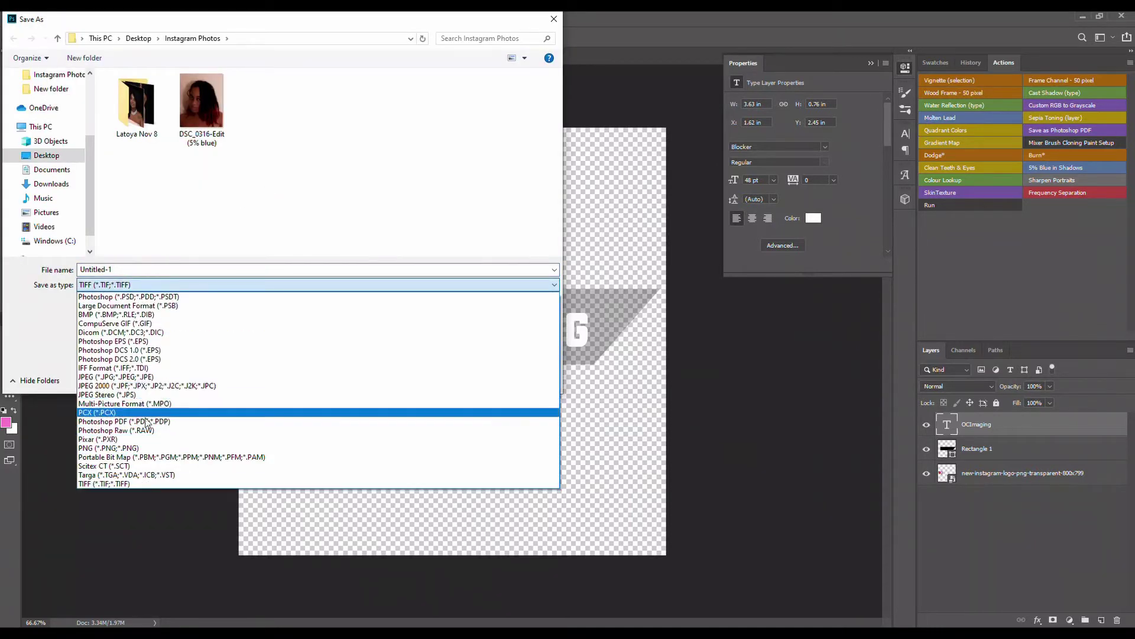
click(147, 448)
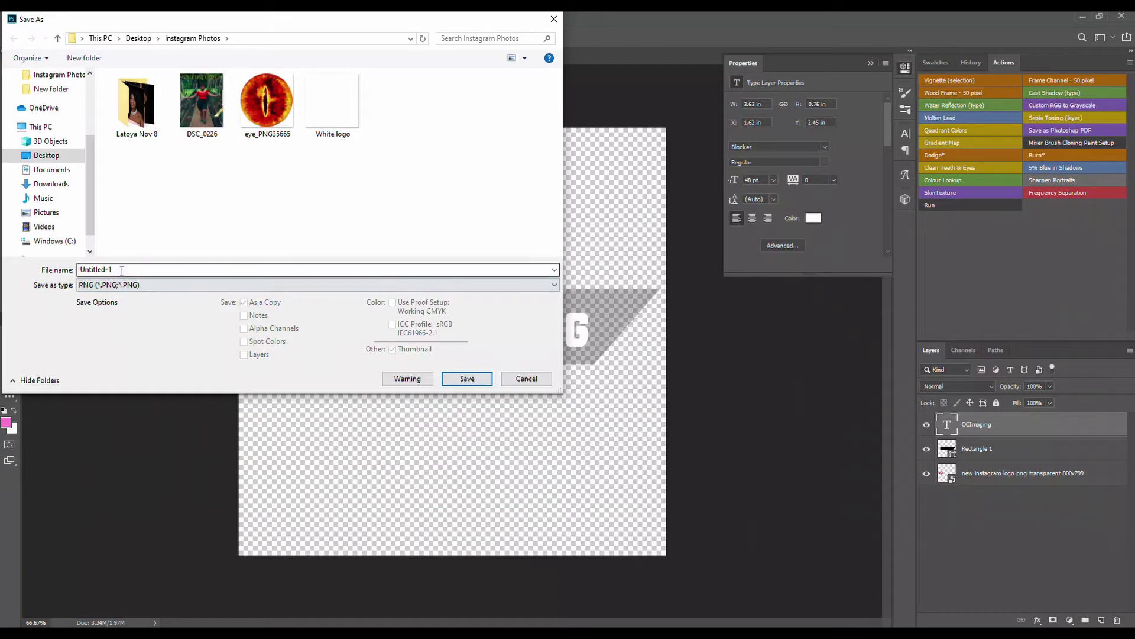
click(8, 257)
key(BackSpace)
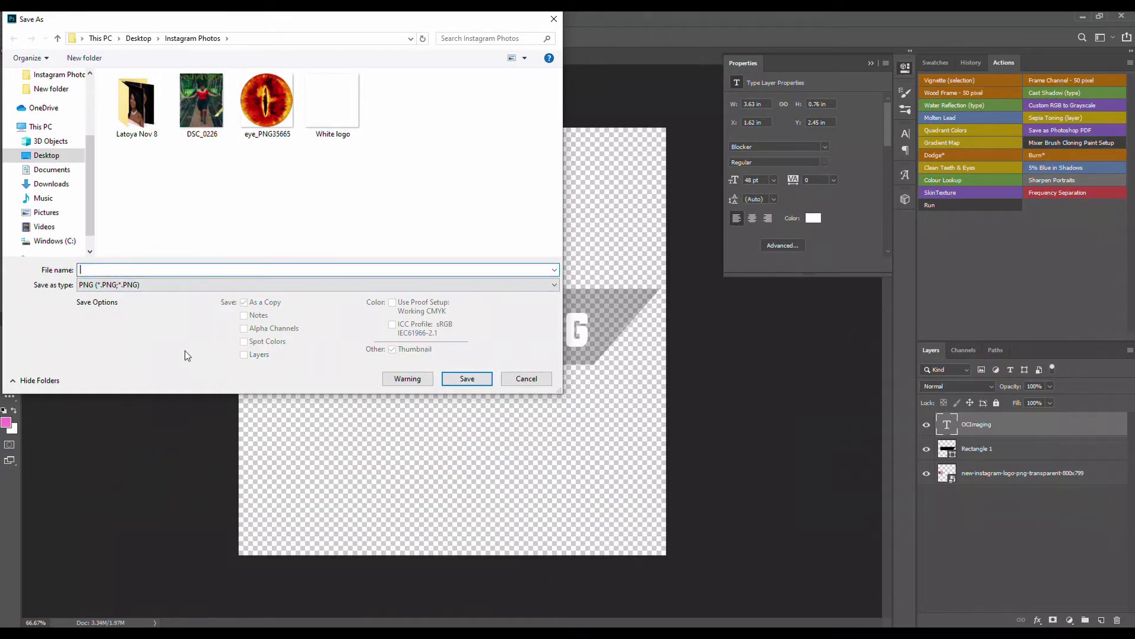
text(Vidoe in)
key(Return)
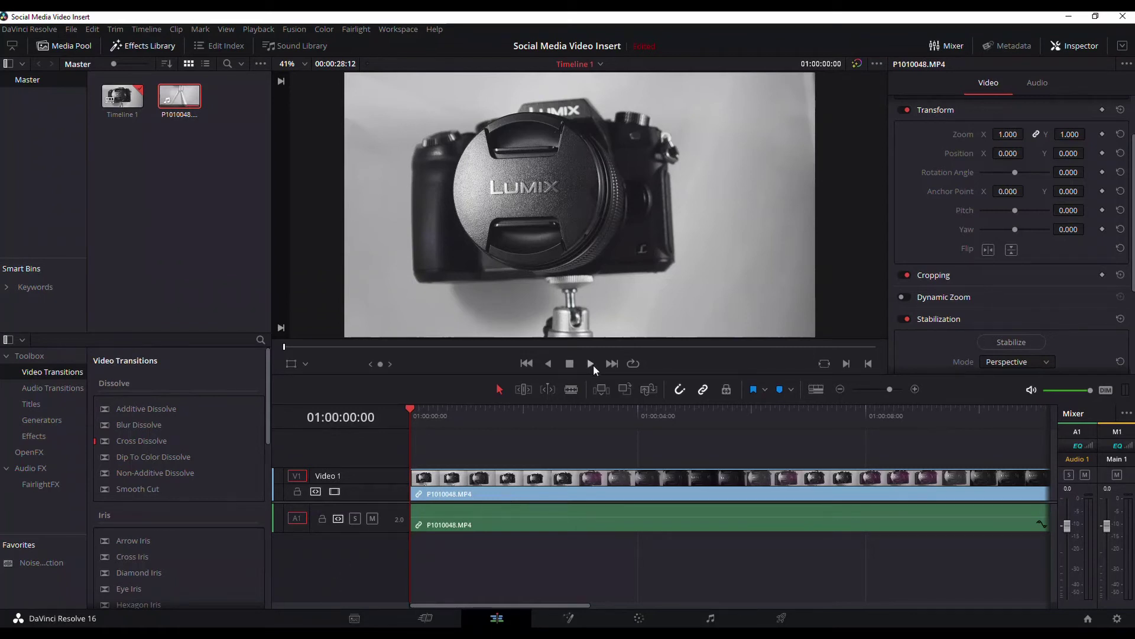
Preview the P1010048.MP4 clip in Timeline 1, then return the playhead to the start
click(592, 363)
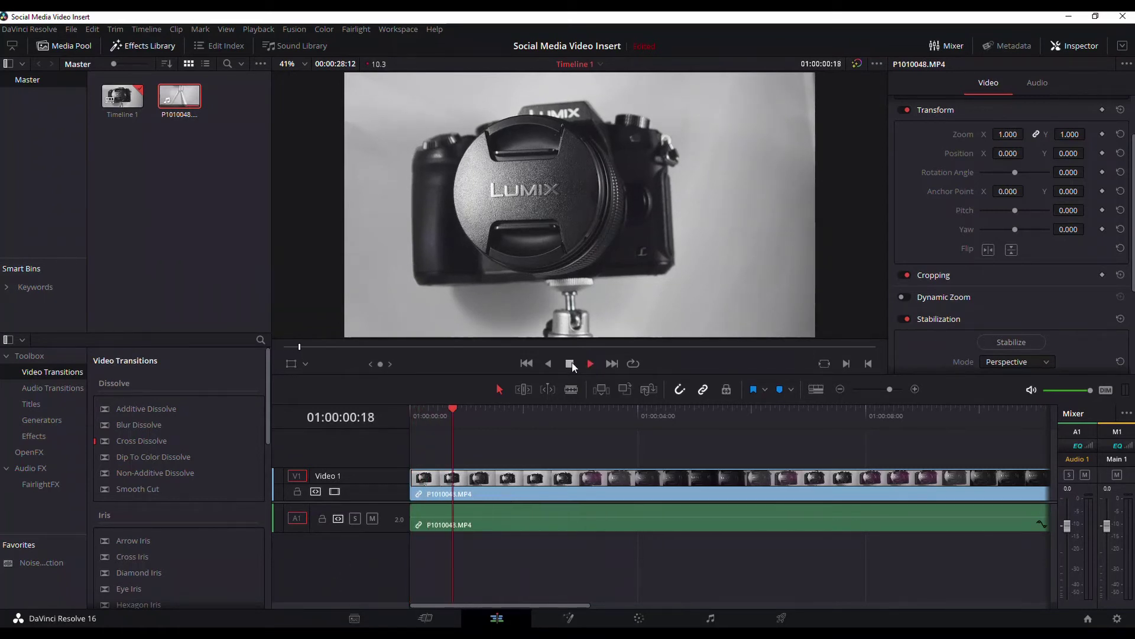
drag(488, 416, 407, 421)
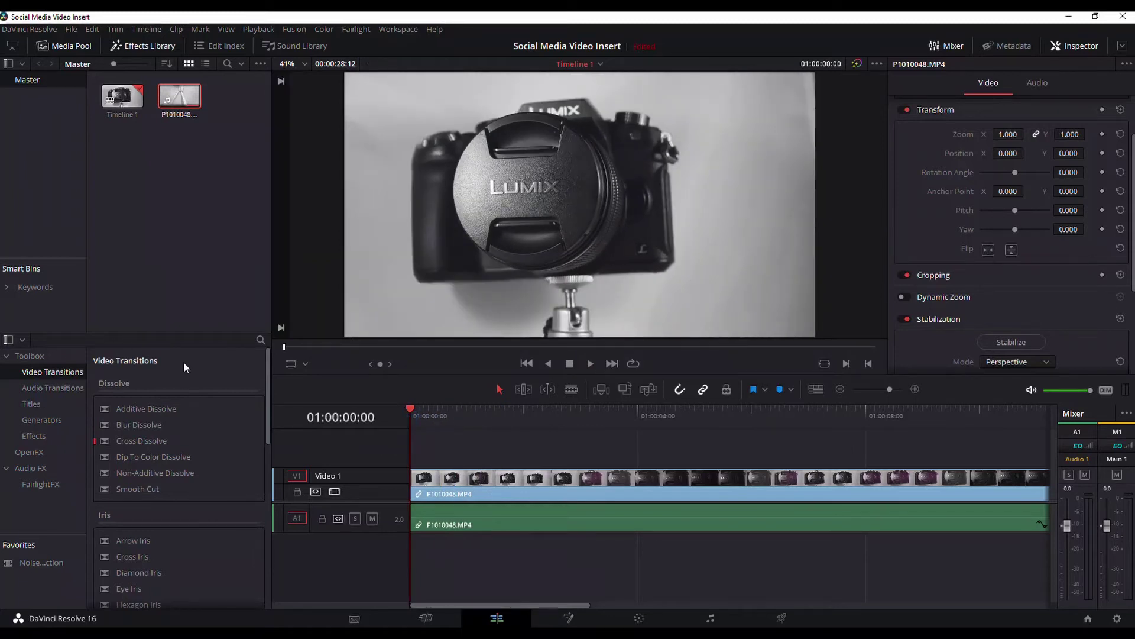
Drop the banner PNG onto track V2 above the camera clip and preview the overlay
click(151, 192)
key(space)
drag(0, 255, 629, 458)
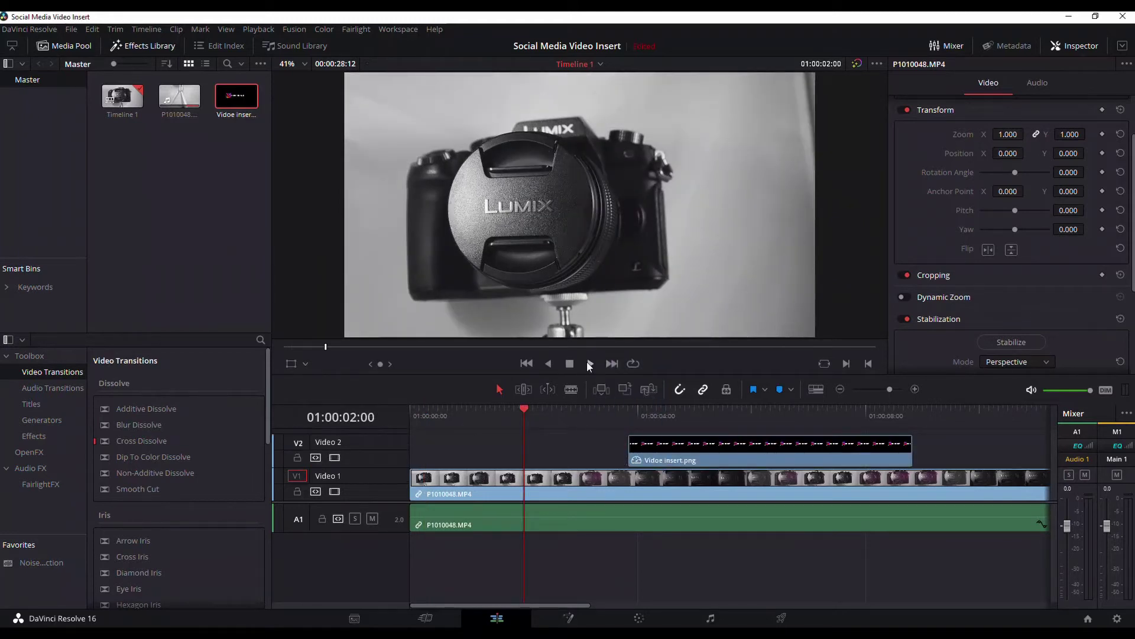
click(590, 363)
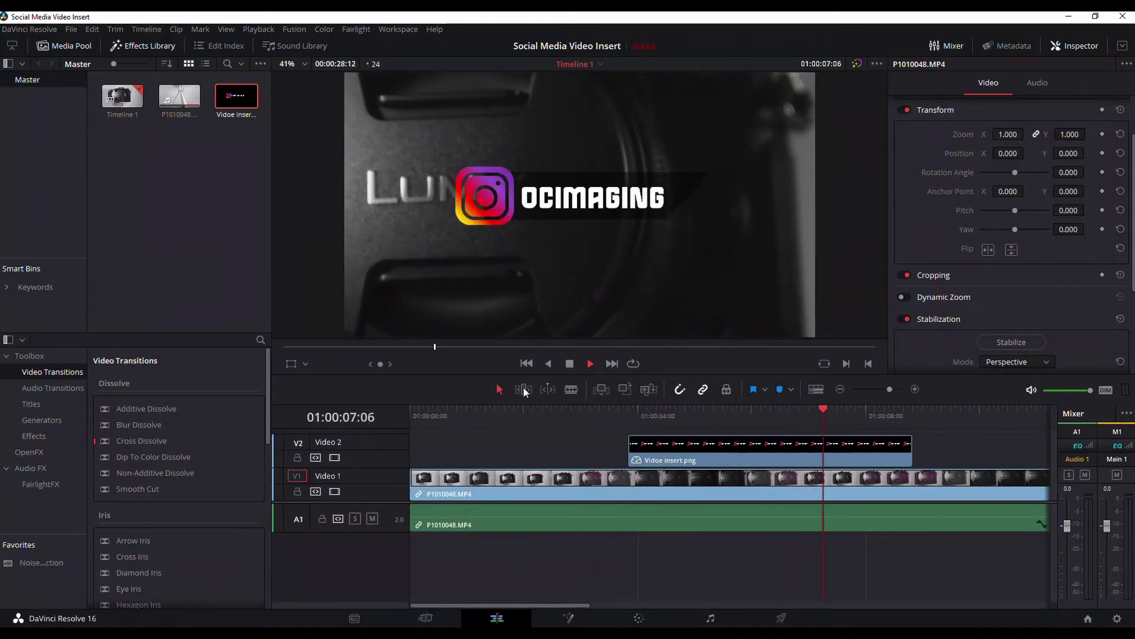
key(Up)
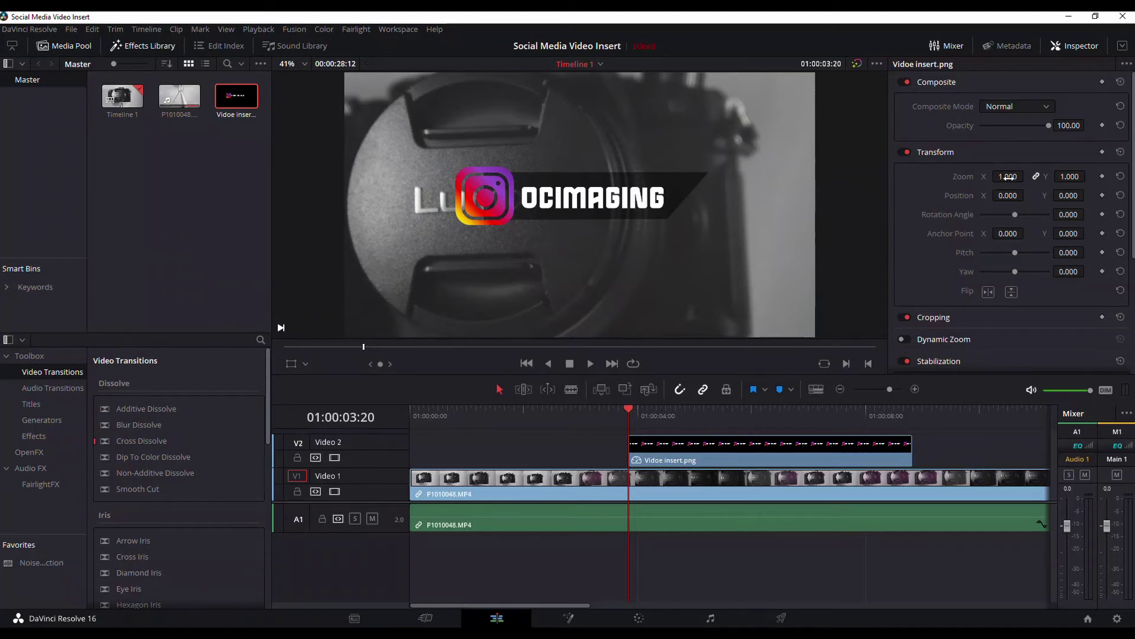
Keyframe the banner's Zoom from 0.000 at its first frame to 1.000 a few frames later
drag(1008, 176, 955, 178)
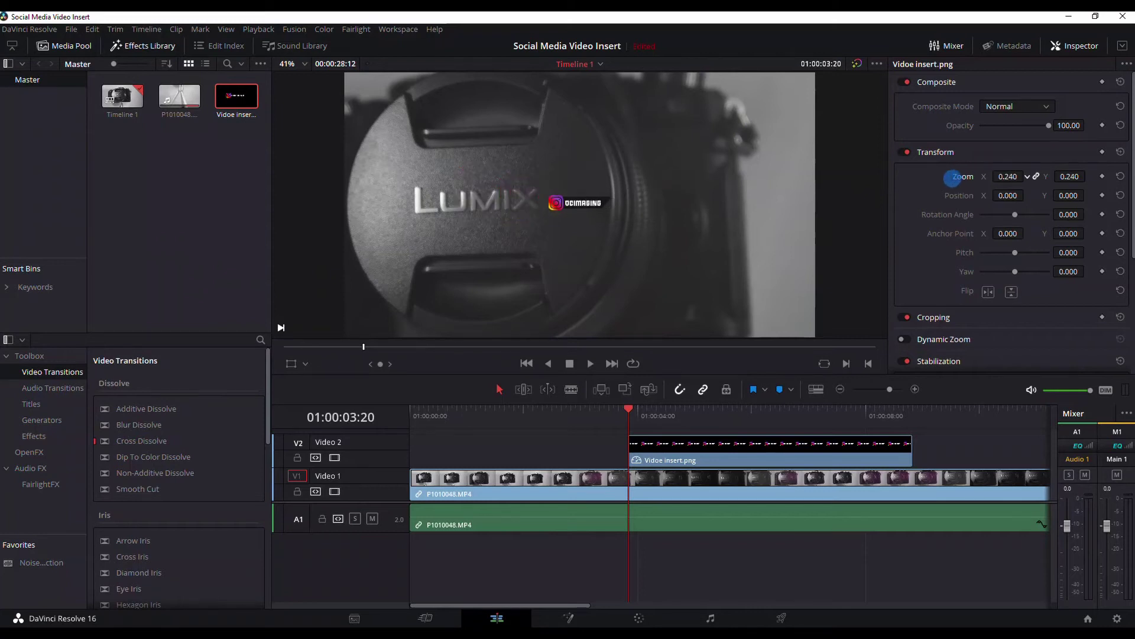
drag(952, 177, 934, 182)
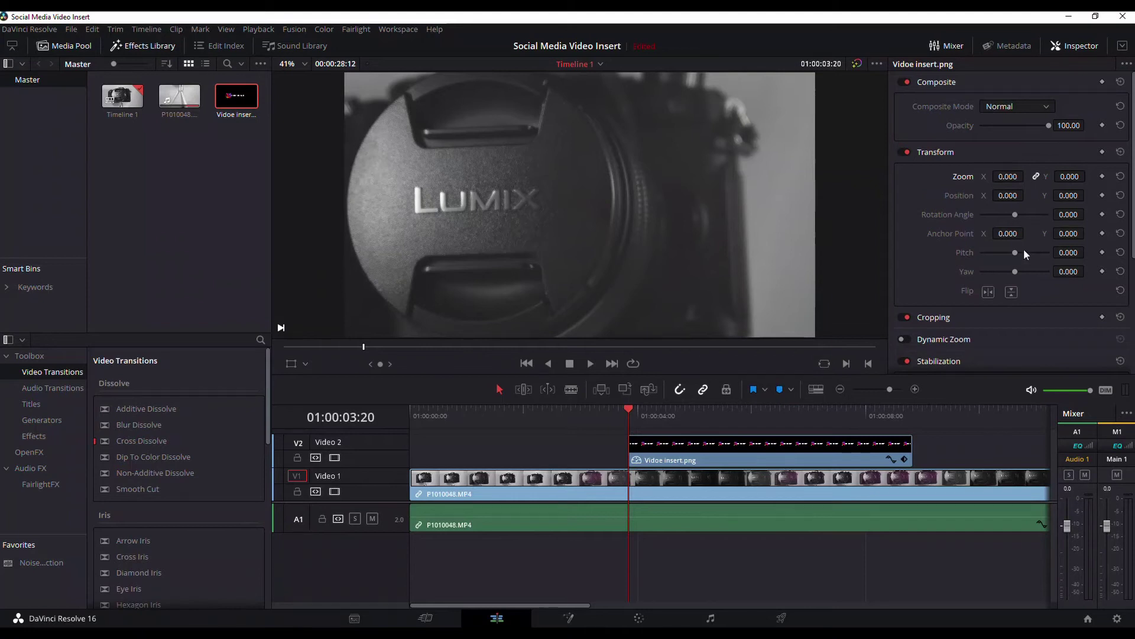
click(1103, 176)
key(Right)
key(Right)
key(Right)
key(Right)
key(Right)
key(Right)
key(Right)
key(Right)
key(Right)
key(Right)
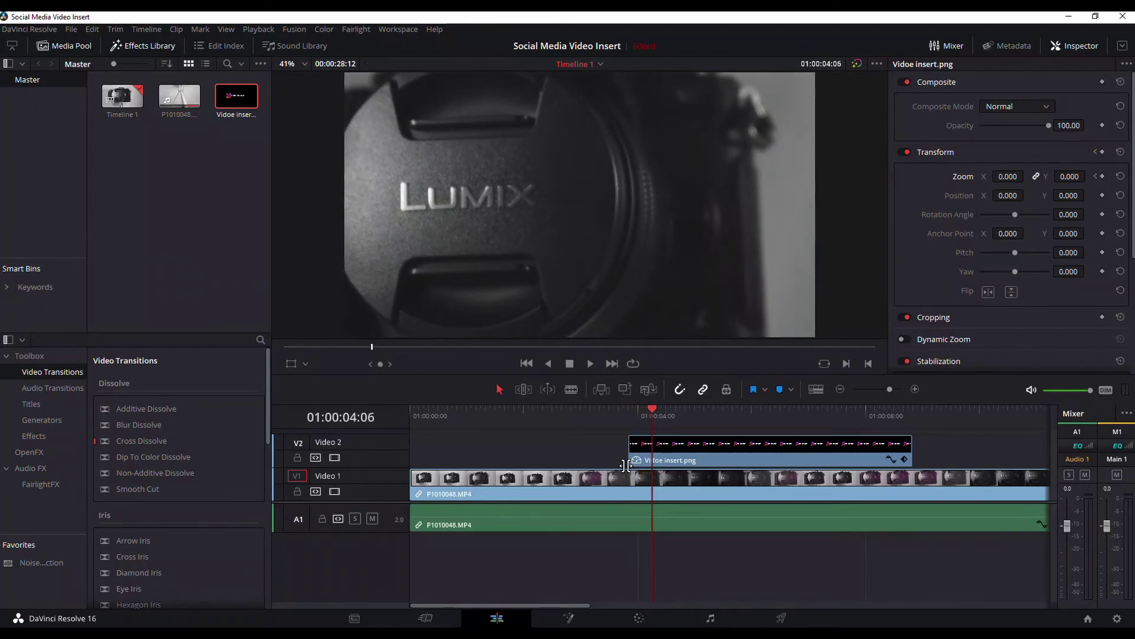
click(1102, 176)
drag(1005, 177, 1051, 171)
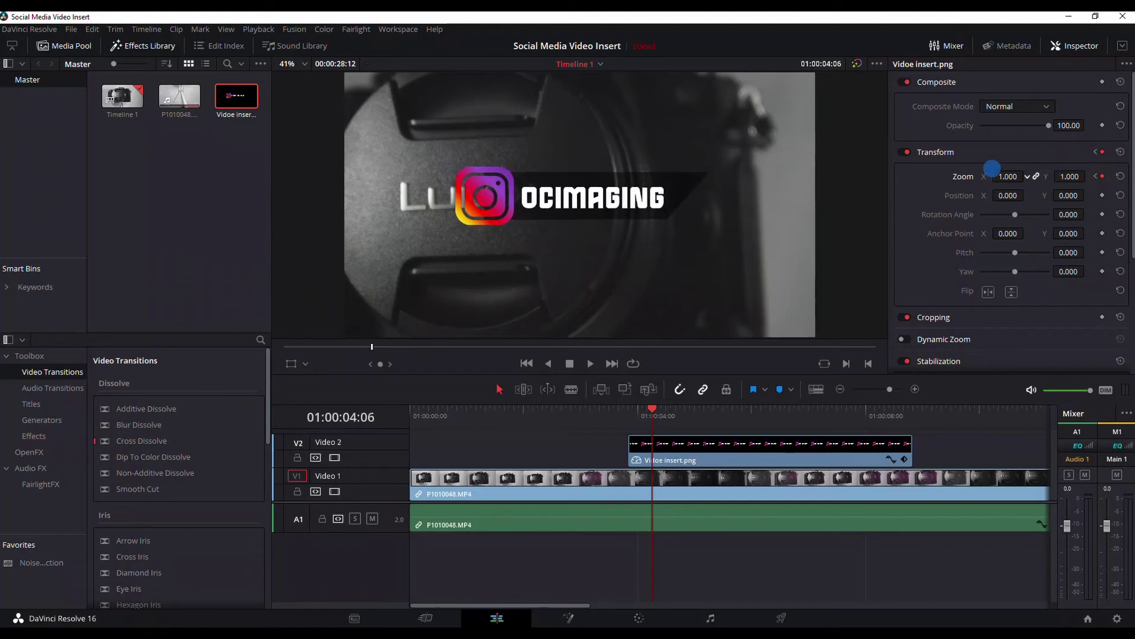
click(623, 413)
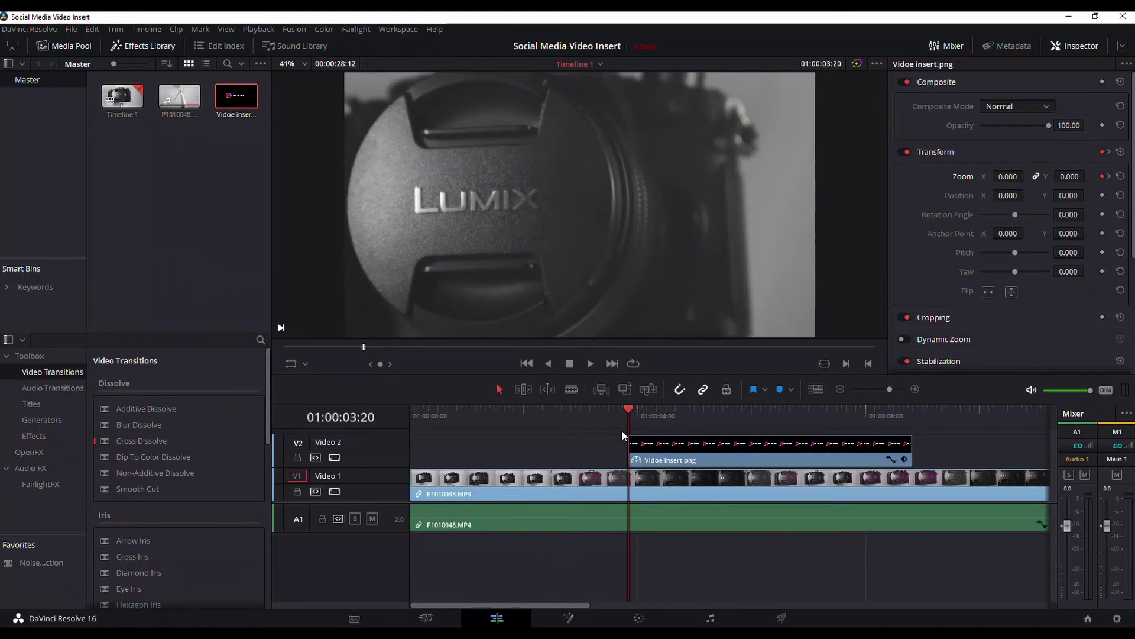
key(space)
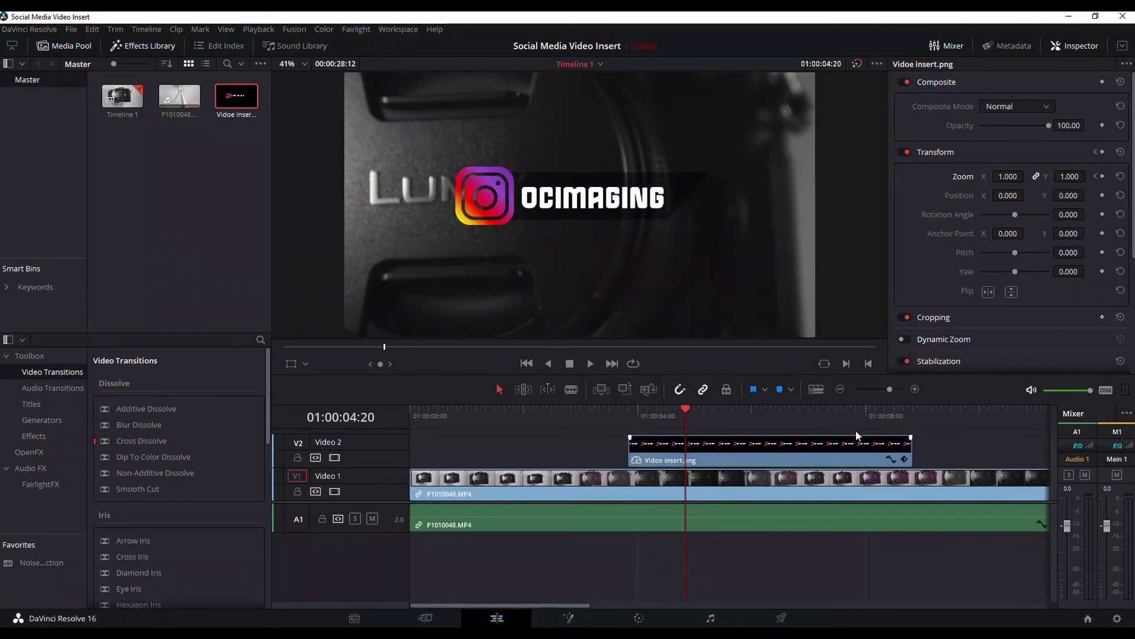
Keyframe Zoom to 0.000 on the banner's last frame and 1.000 a few frames earlier
click(914, 413)
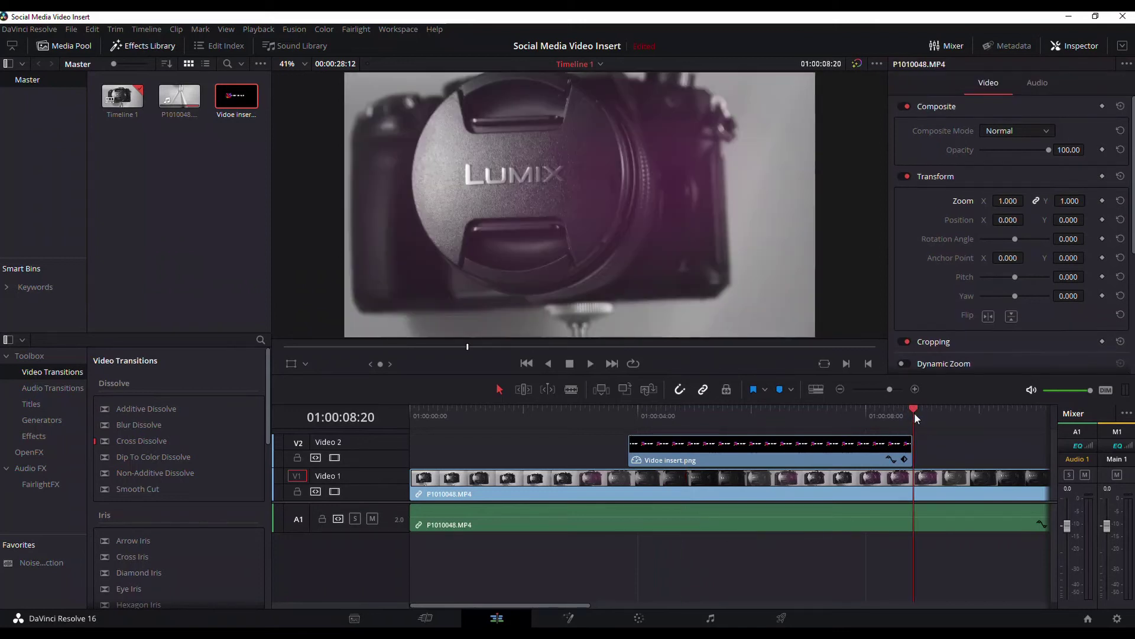
key(Left)
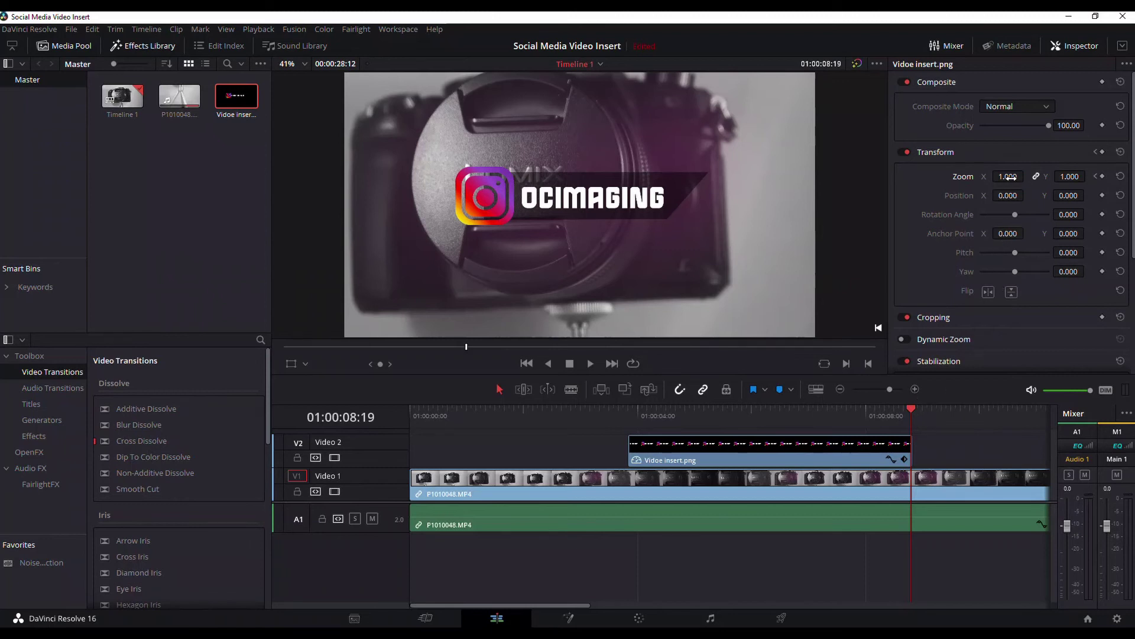
drag(1009, 176, 807, 183)
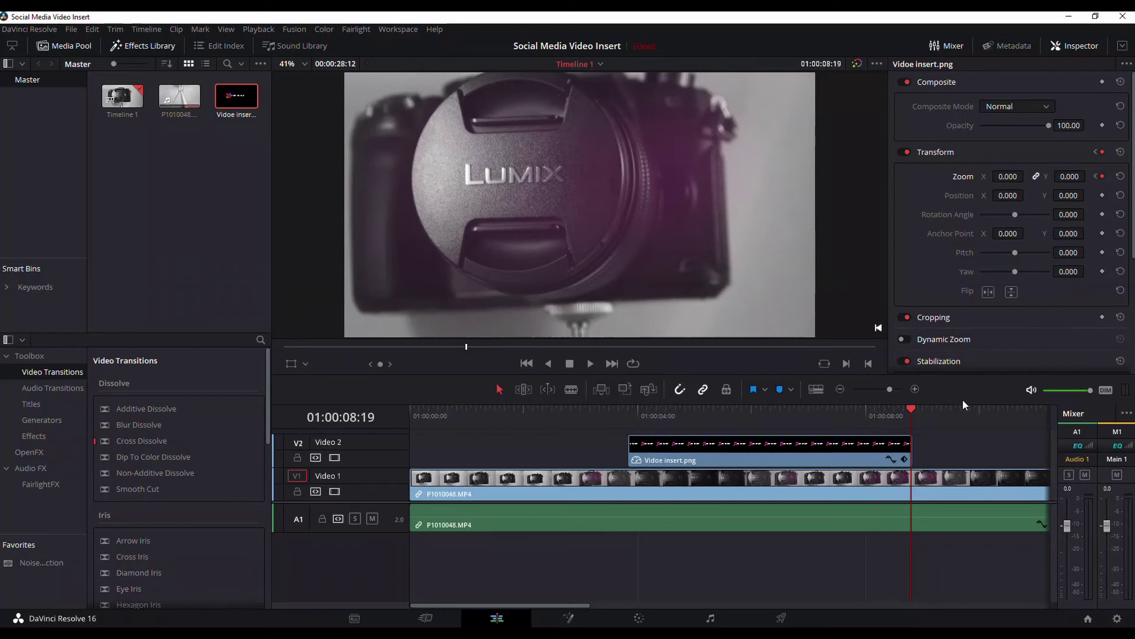
key(Left)
key(Left)
key(Left)
key(Left)
key(Left)
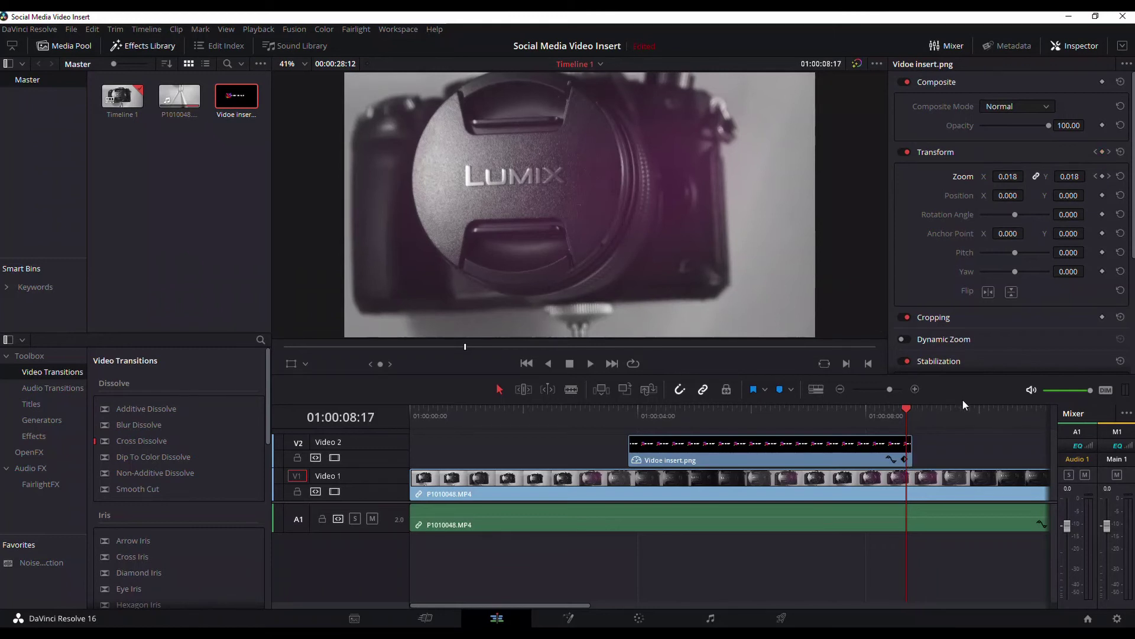
key(Left)
key(Left)
key(Left)
key(Left)
key(Left)
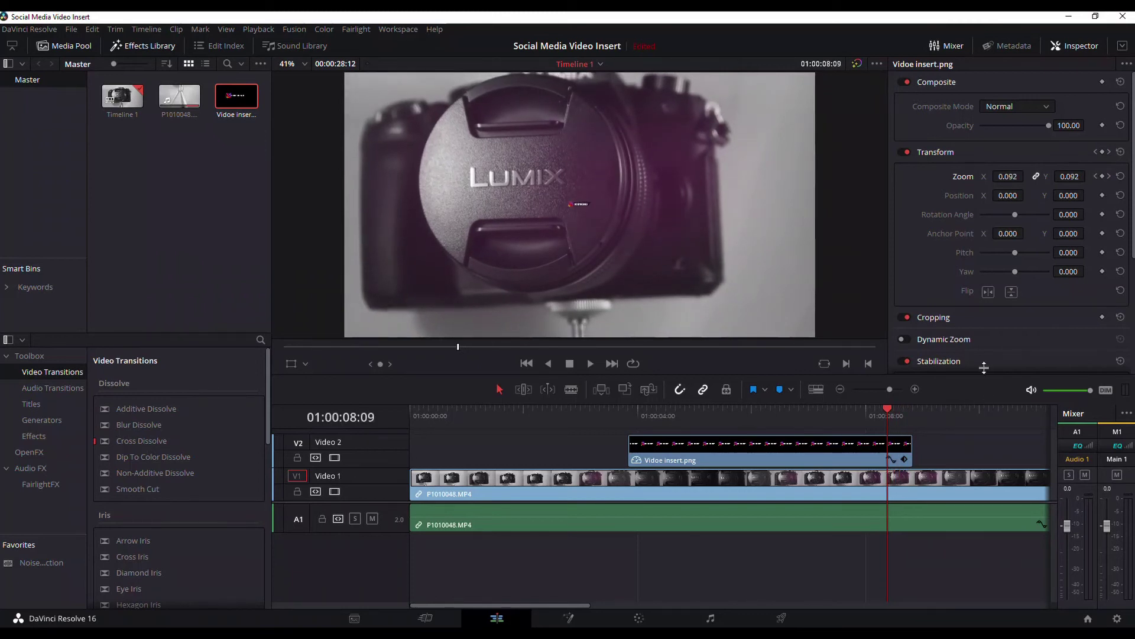
drag(1012, 178, 1045, 180)
click(615, 409)
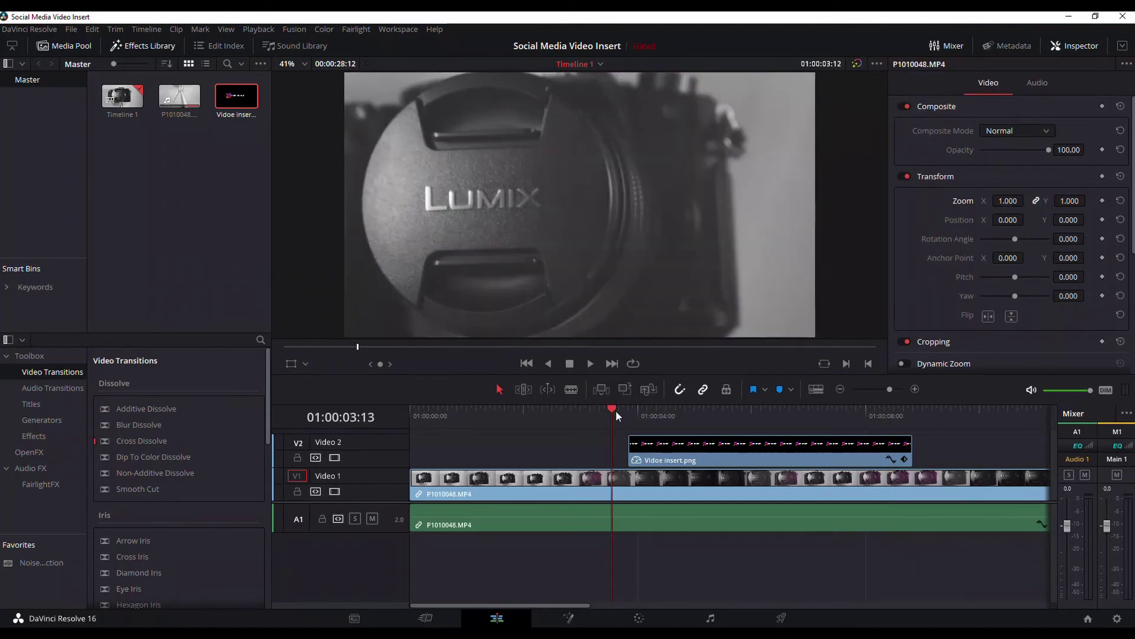
key(space)
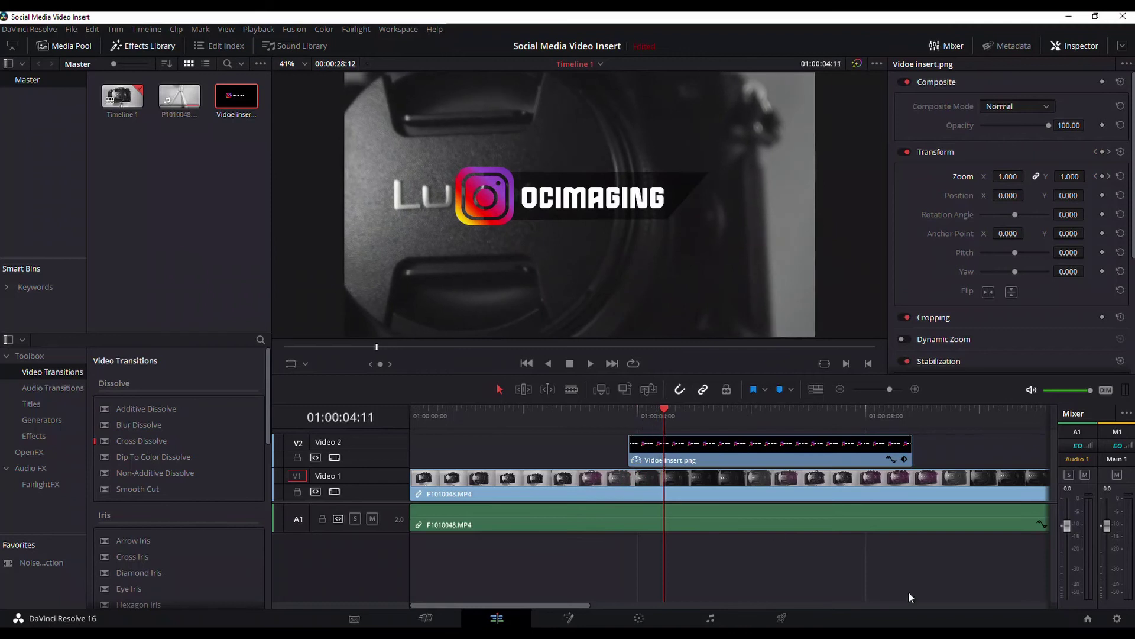
click(847, 419)
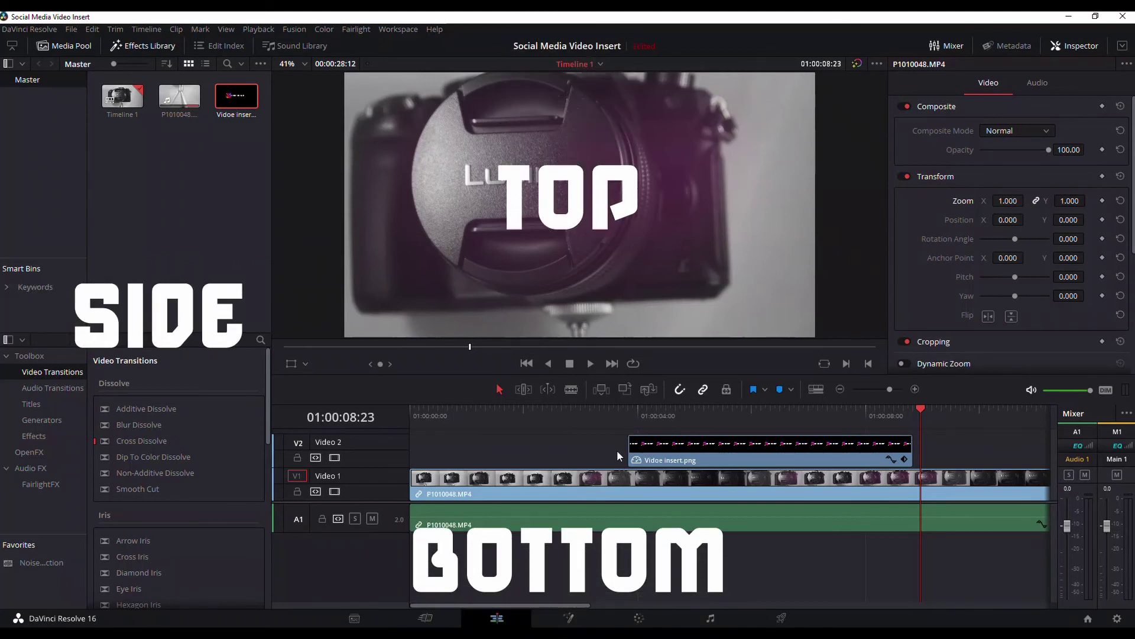
Keyframe the banner's Position from X -1492, Y -449 at its start to X -439 at 01:00:04:06
click(684, 445)
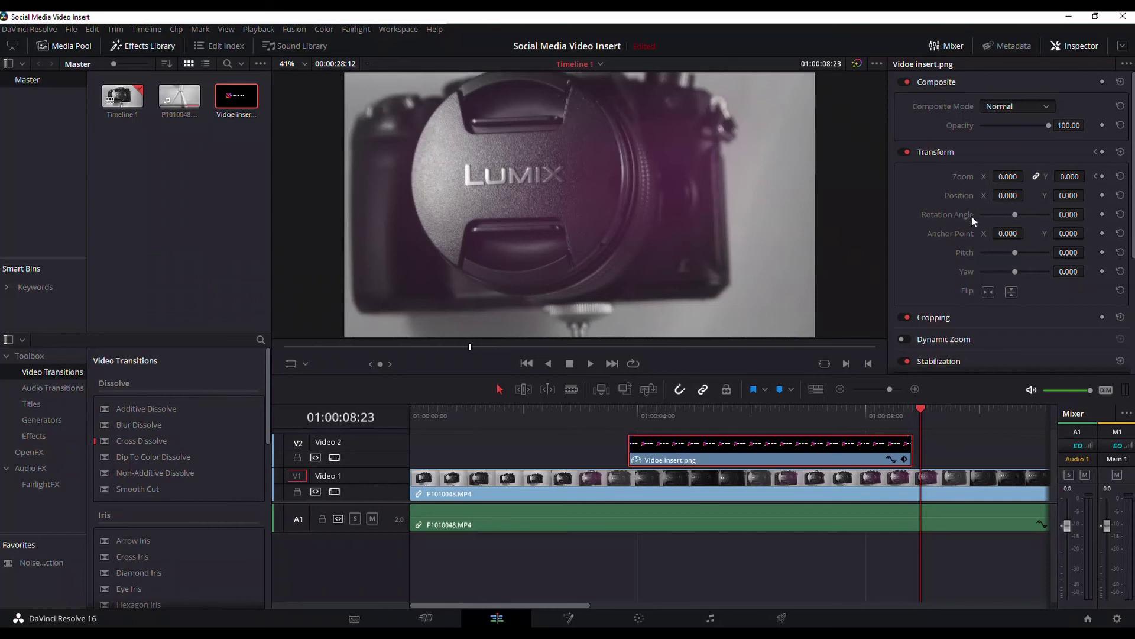
click(613, 408)
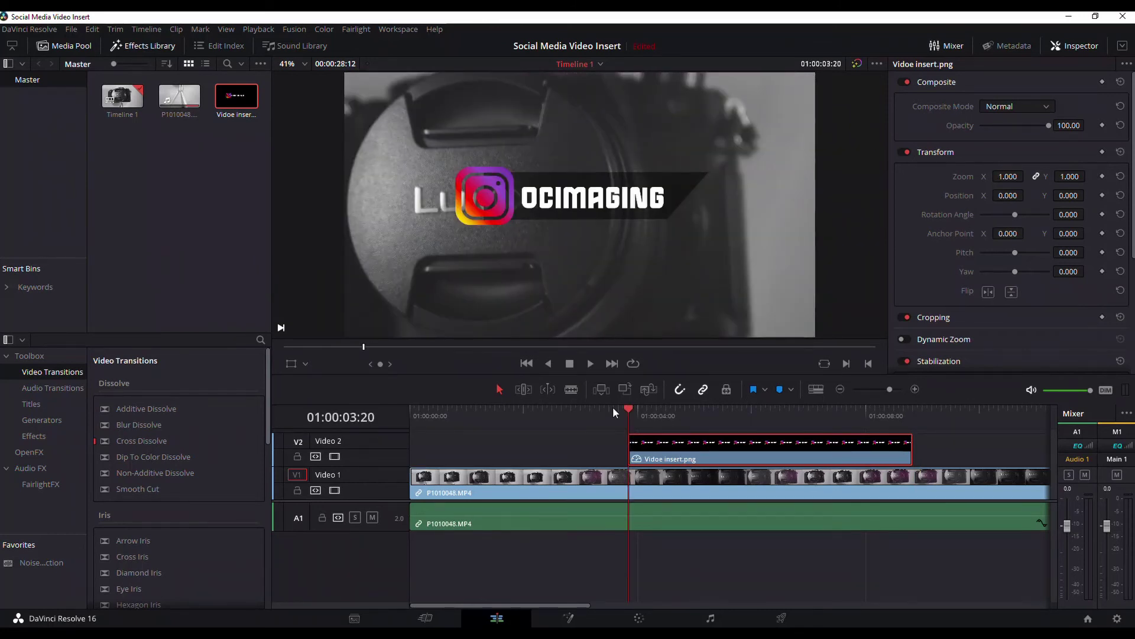
drag(1068, 197, 793, 296)
drag(1019, 195, 114, 224)
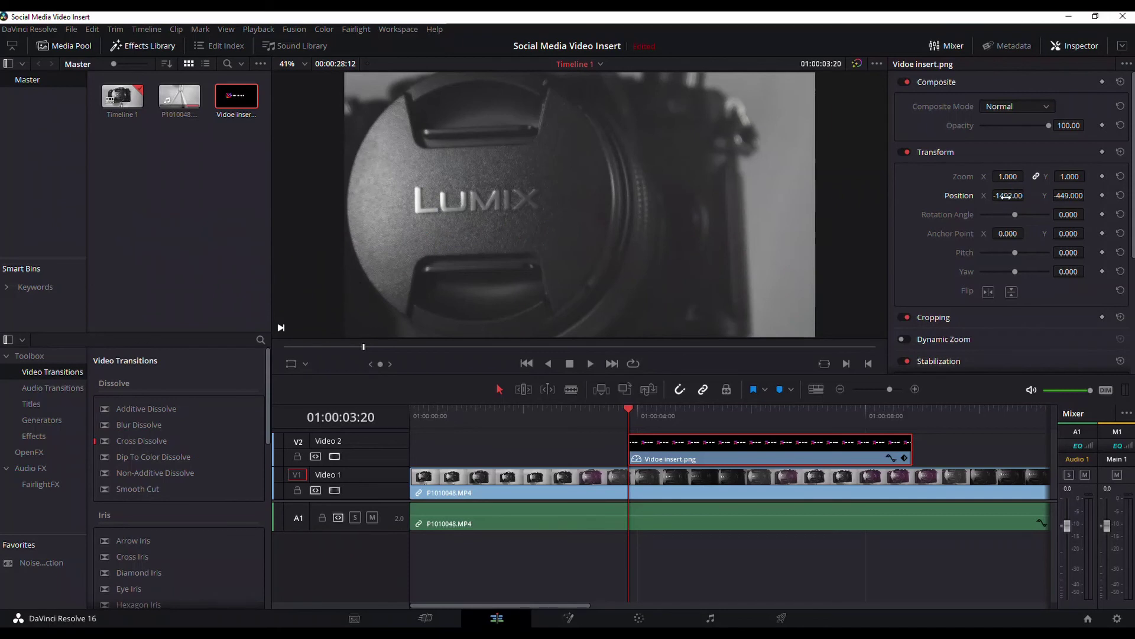
click(1102, 195)
key(Right)
key(Right)
key(Right)
key(Right)
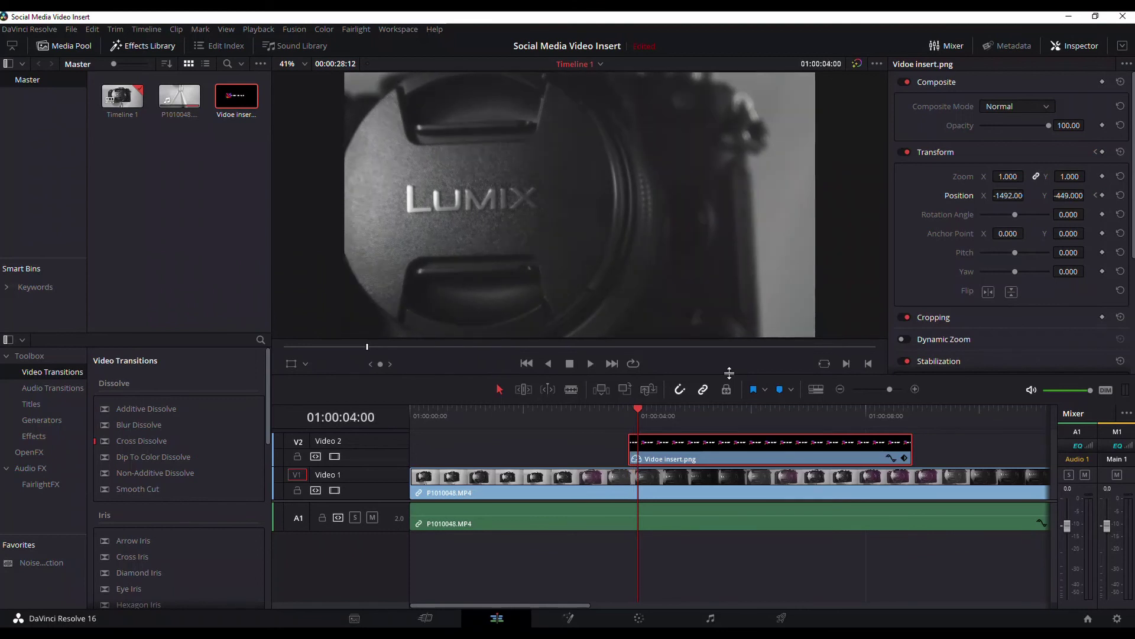
key(Right)
key(Right)
key(Right)
key(Right)
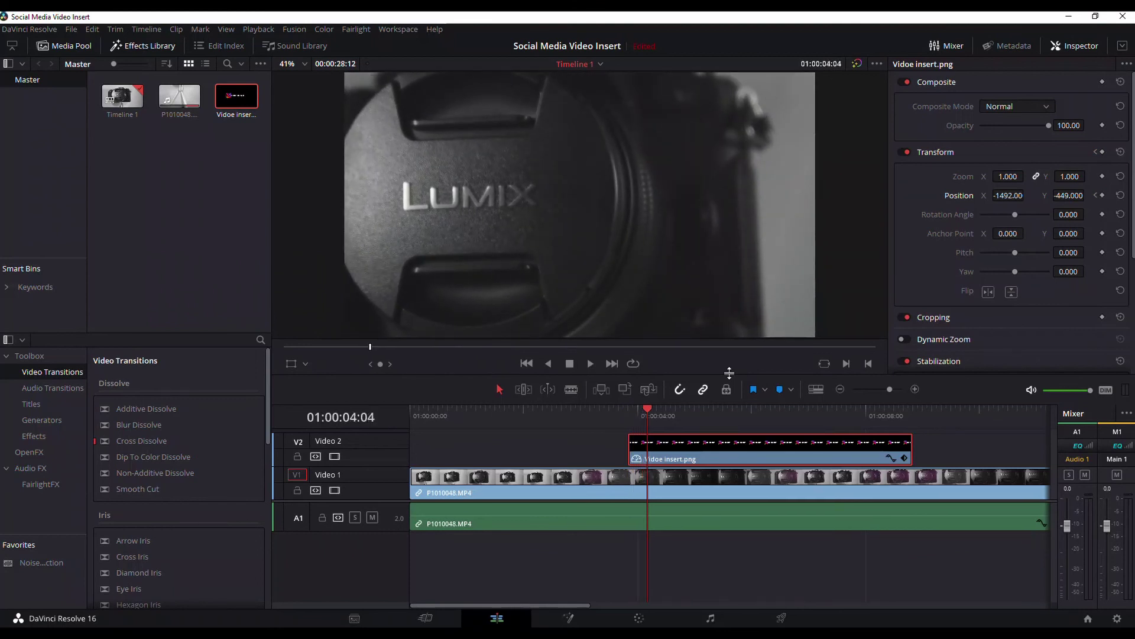
key(Right)
key(Right)
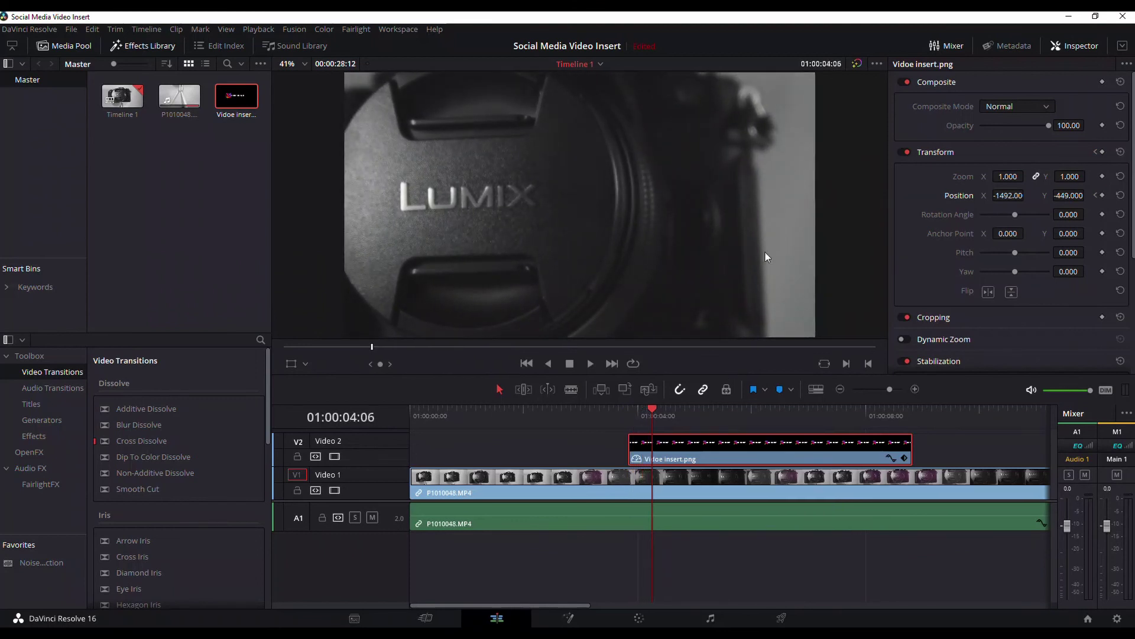
drag(1003, 197, 488, 334)
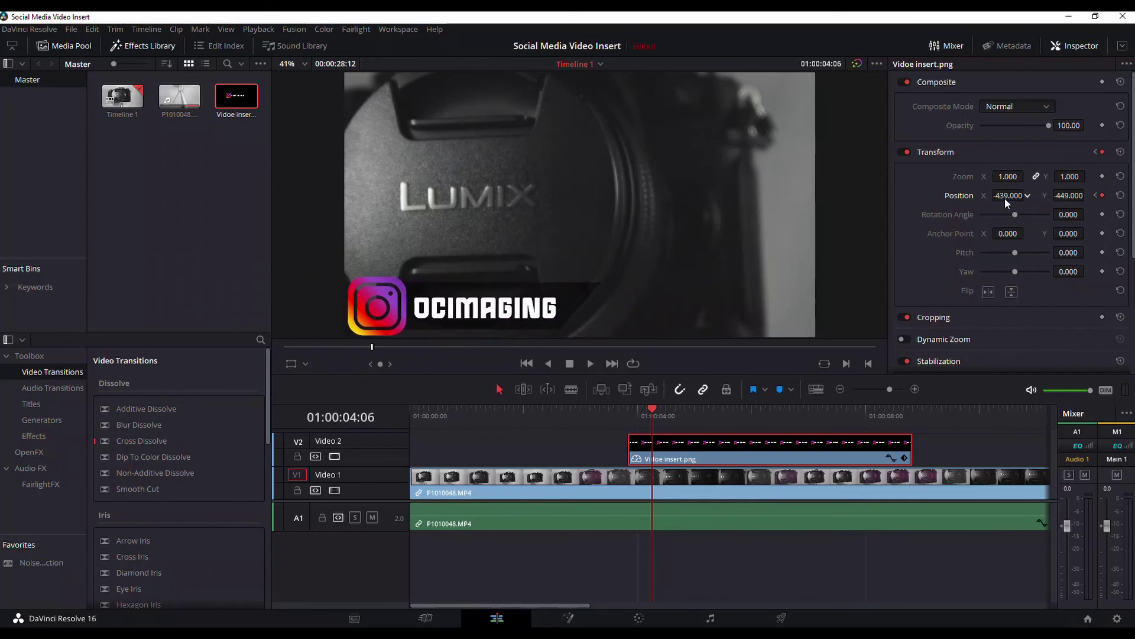
click(629, 413)
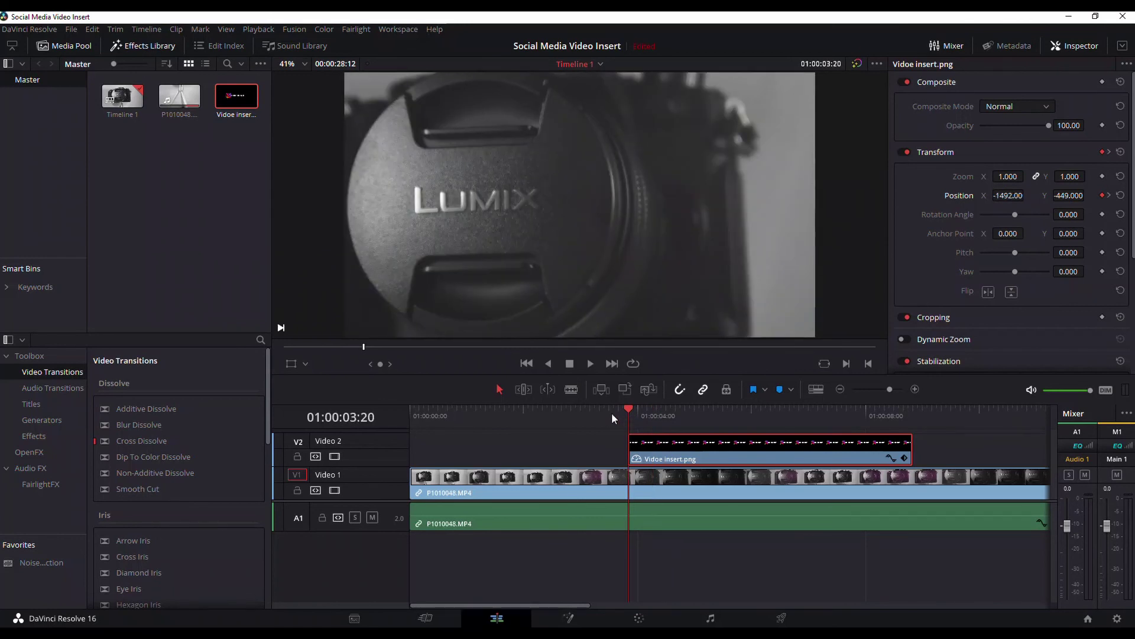
key(Right)
key(Right)
key(Right)
key(Right)
key(Right)
key(Right)
key(Right)
key(Right)
key(Right)
key(Right)
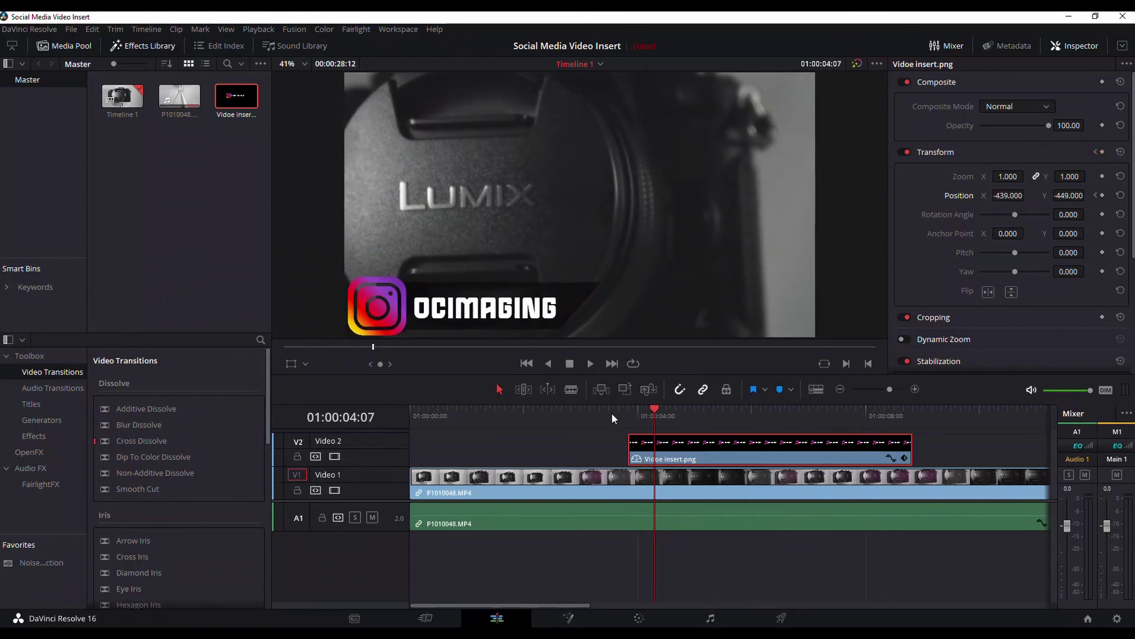